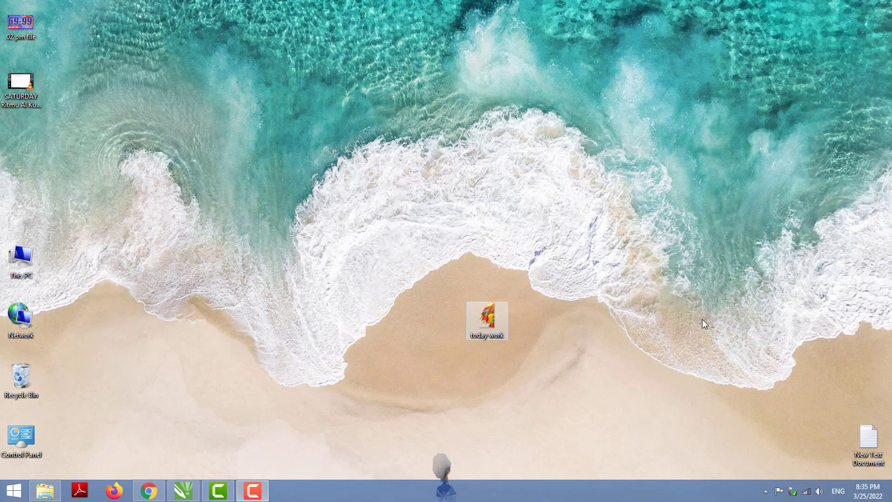
- Bring the "today work" feather picture from the desktop into the open CorelDRAW drawing, beside the number layout
left_click_drag(495, 312, 715, 275)
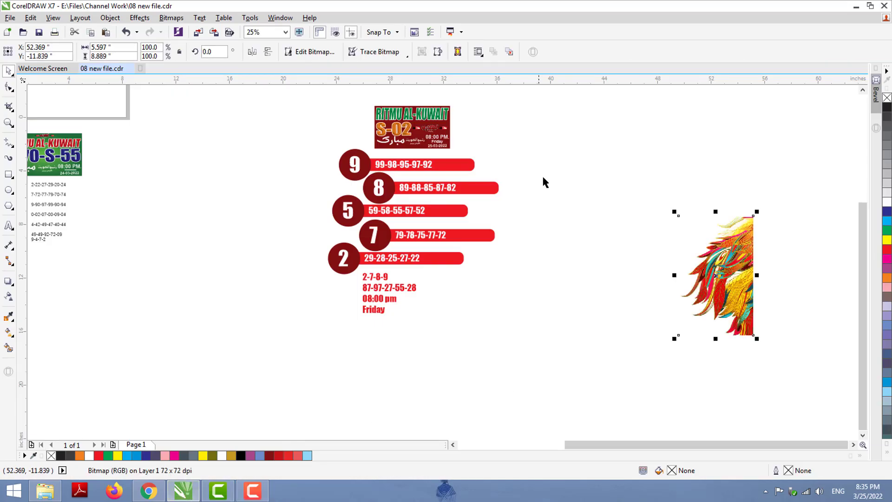
- Fill the number 5 in its circle with yellow and the number 9 in its circle with orange
scroll(419, 126, "up", 1)
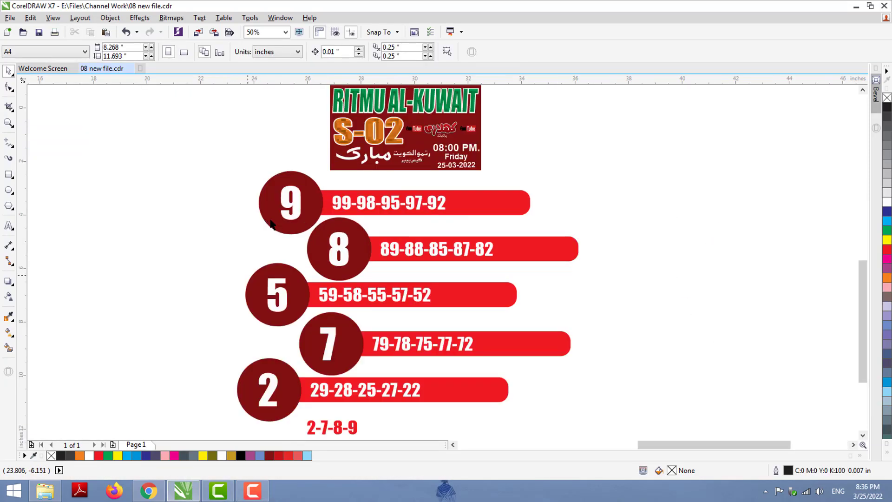
left_click(274, 296)
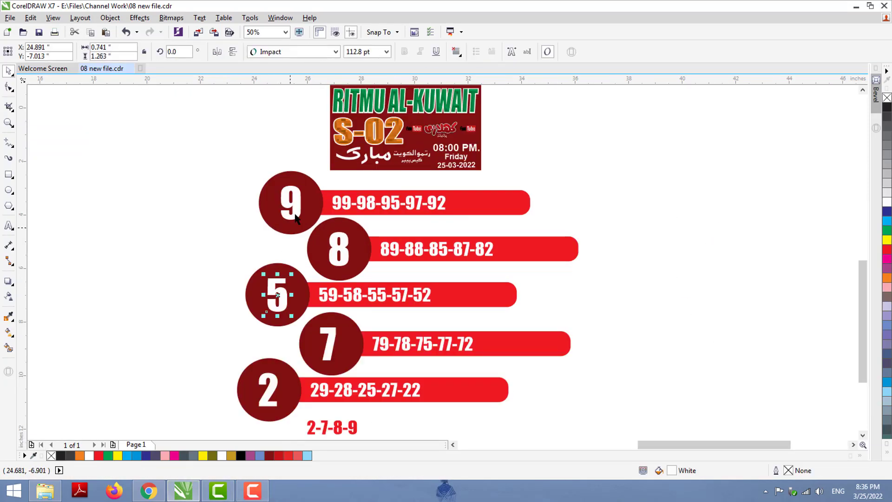
left_click(886, 243)
key("Tab")
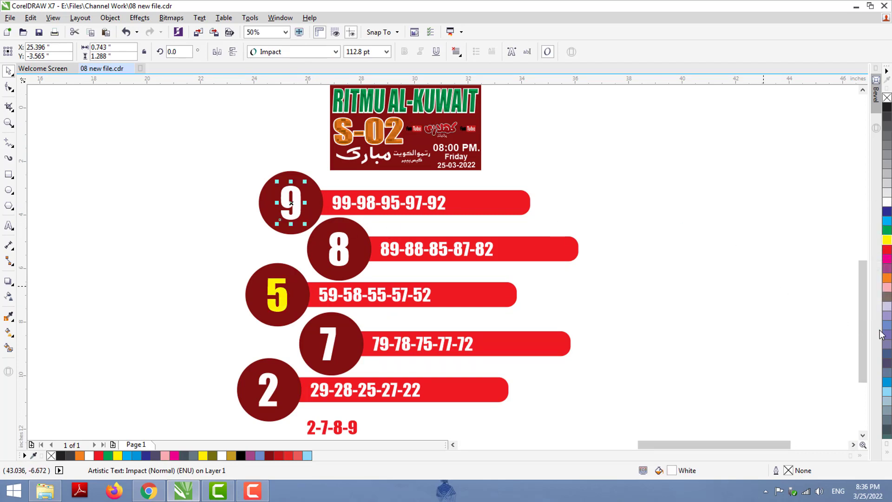
left_click(719, 332)
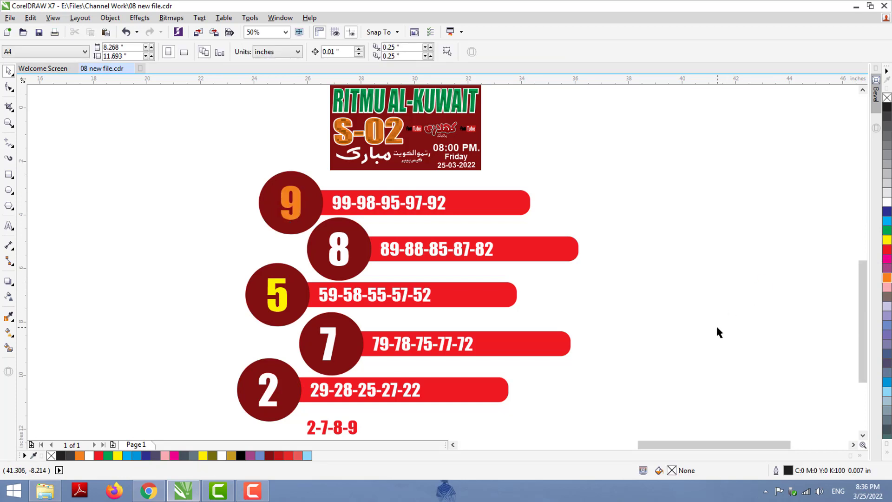
- Move the feather picture up and place a horizontally mirrored copy to its right, leaving a gap between the halves
left_click(852, 445)
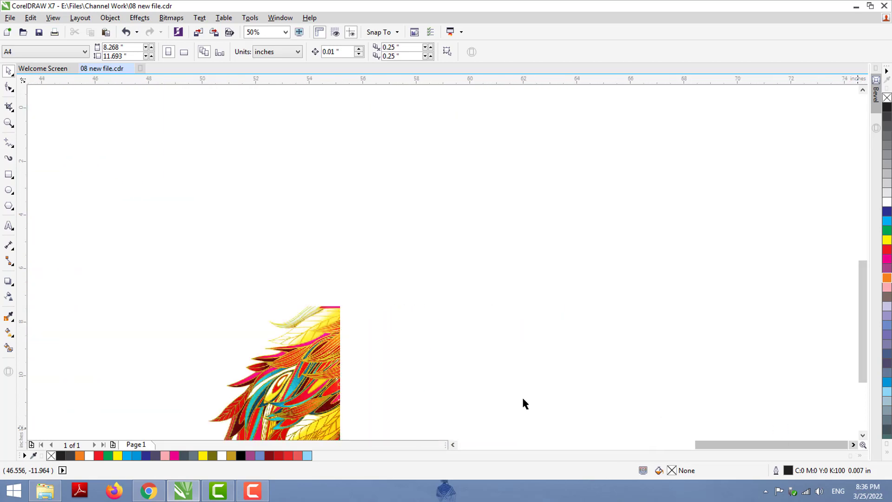
left_click_drag(288, 341, 276, 272)
left_click(413, 304)
left_click(292, 304)
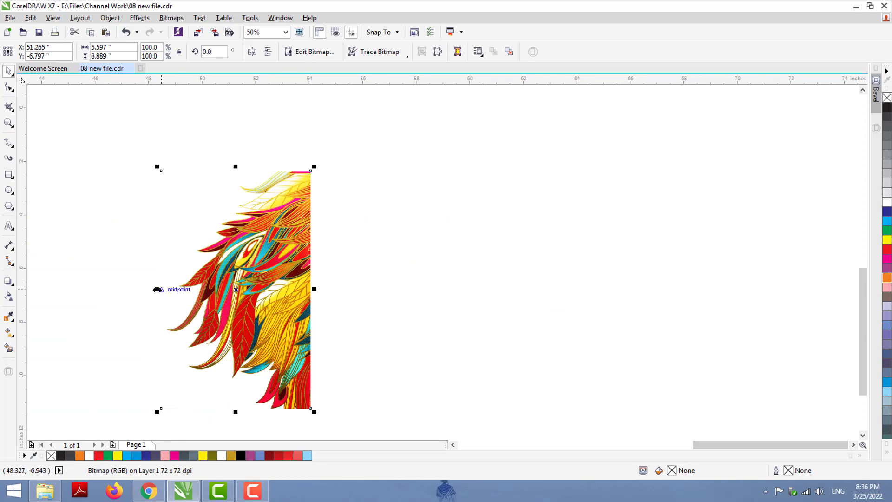
left_click_drag(158, 289, 464, 289)
left_click_drag(385, 300, 493, 310)
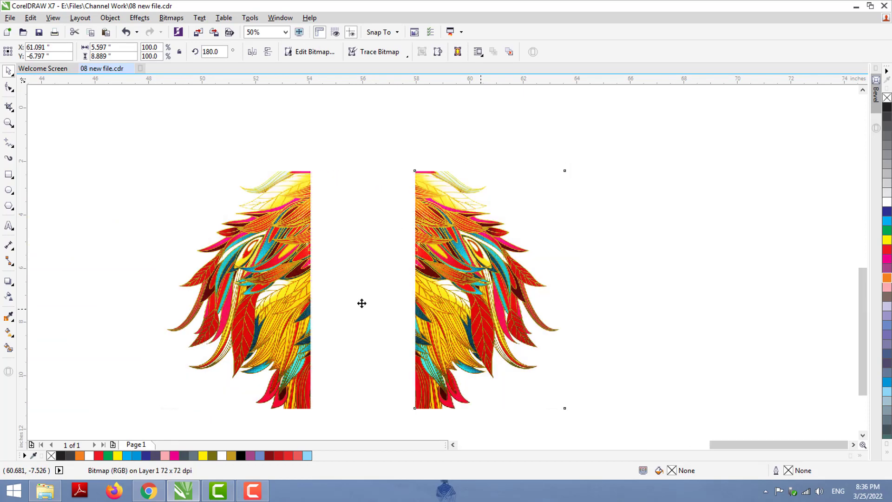
- Scale both feather halves down together to about 3.03 by 1.75 inches and group them
left_click(92, 199)
left_click_drag(268, 158, 598, 428)
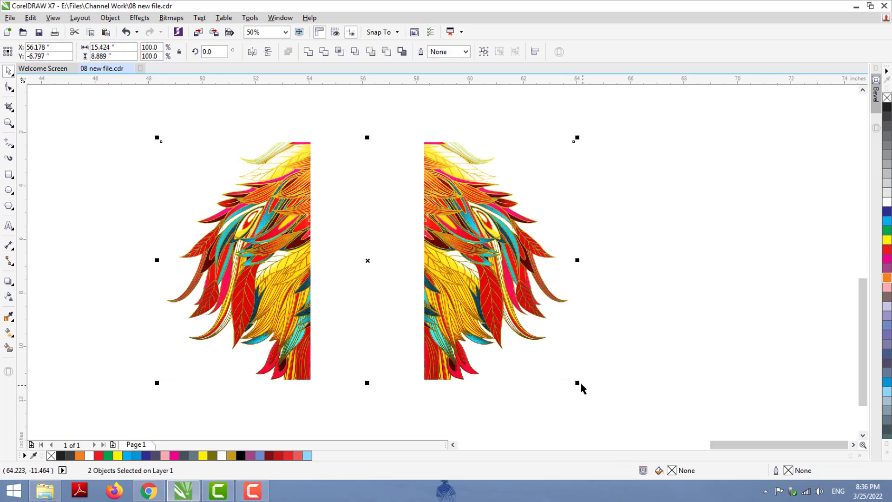
left_click_drag(580, 384, 488, 259)
scroll(197, 155, "up", 3)
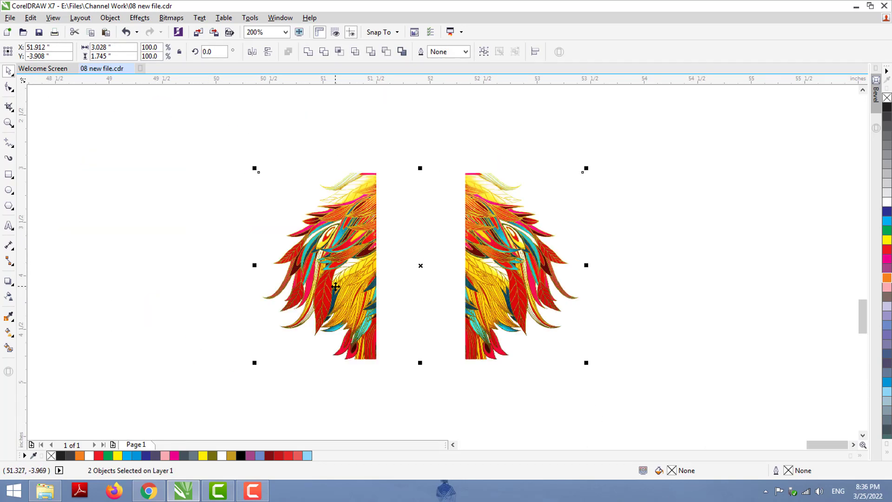
key("ctrl+g")
left_click(161, 266)
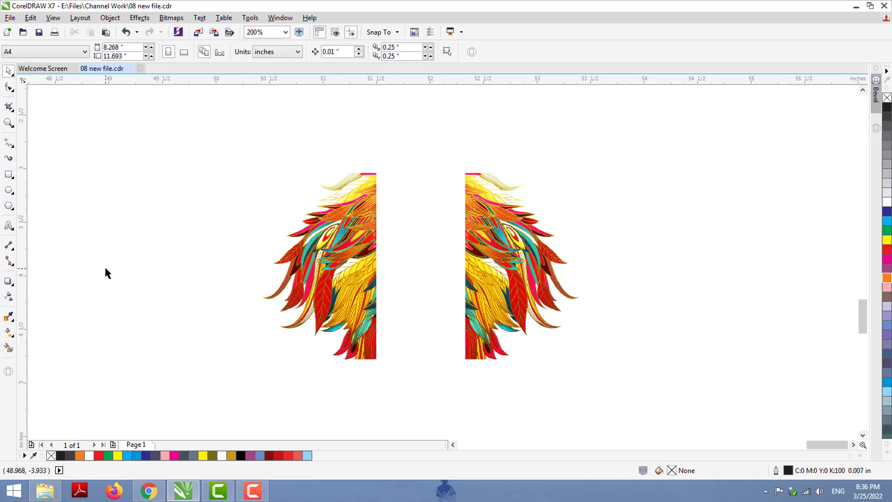
- Add a two-line artistic text reading "08:00 pm" and "Saturday" near the left feather half
left_click(9, 226)
left_click(146, 288)
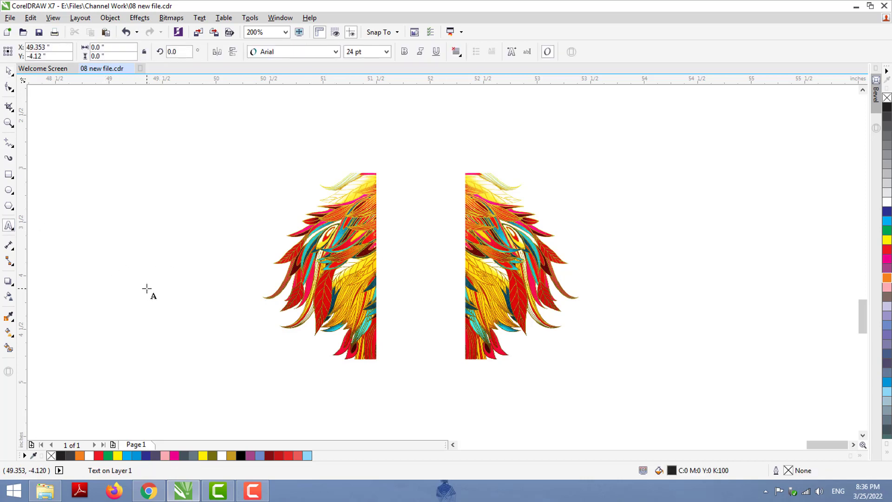
type("08:0")
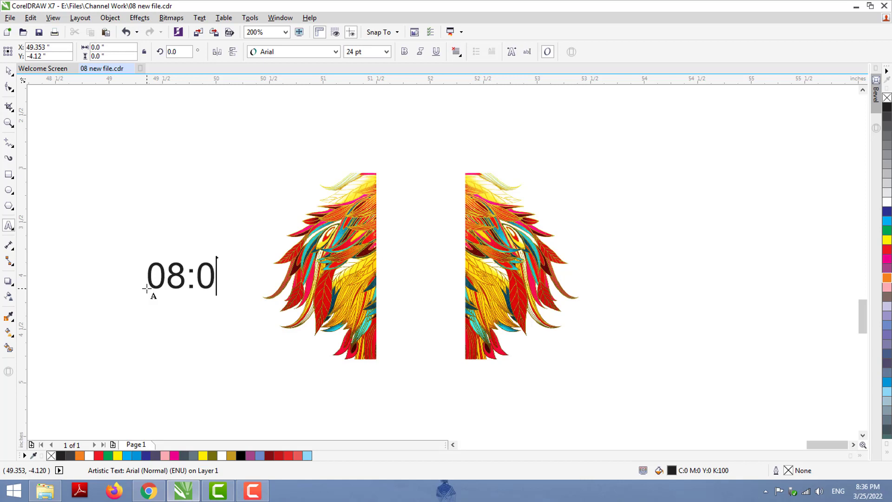
type("0 pm")
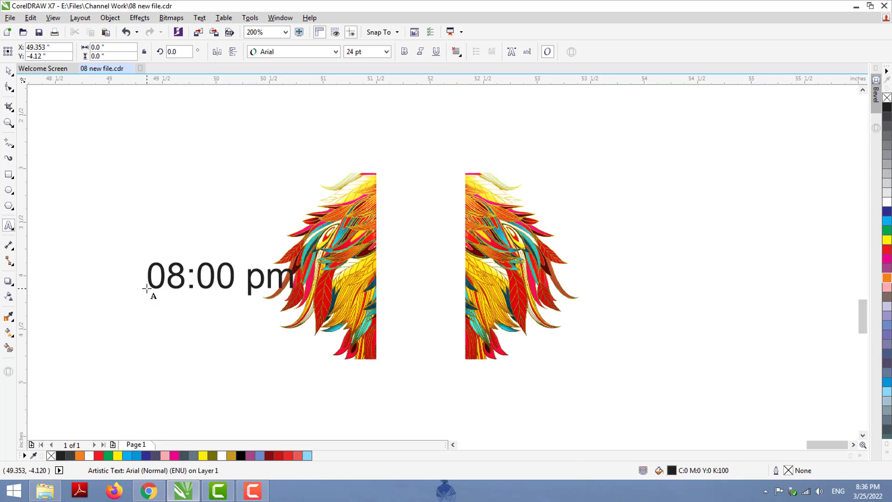
key("Escape")
type("S")
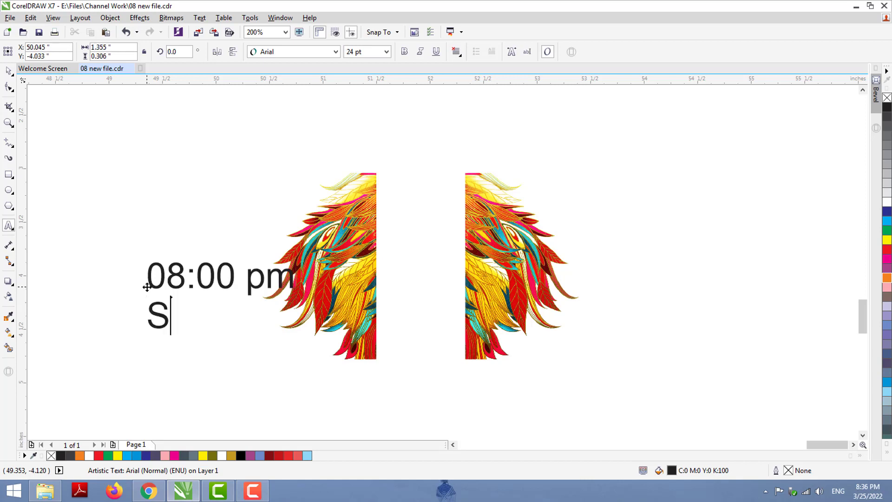
type("aturday")
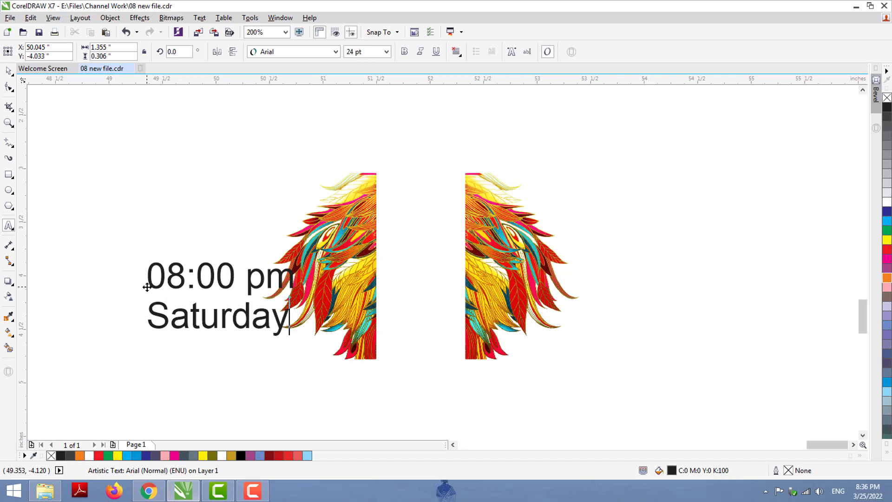
key("Escape")
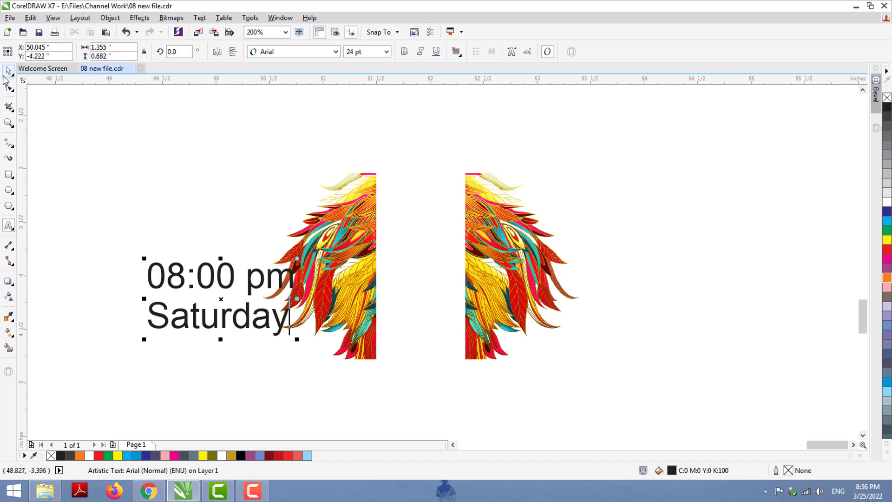
- Move the "08:00 pm Saturday" text into the empty area left of the feather wings
left_click(8, 72)
left_click_drag(183, 256, 121, 226)
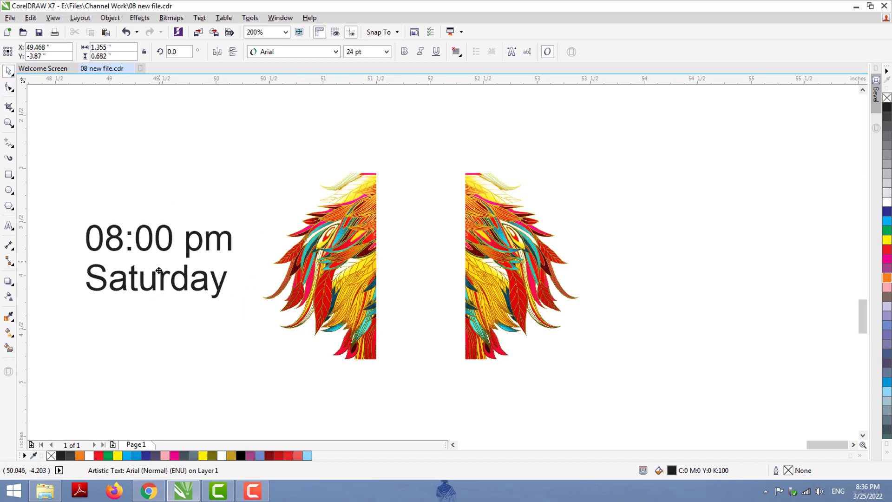
left_click(165, 200)
left_click(157, 251)
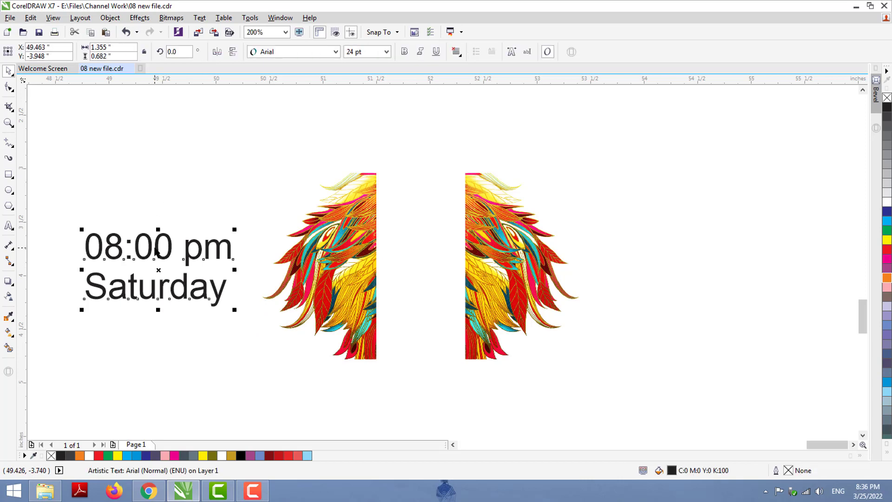
- Duplicate the time text onto the wings, replace the copy's content with "00" and place it in the gap between them
left_click_drag(155, 248, 433, 260)
right_click(433, 260)
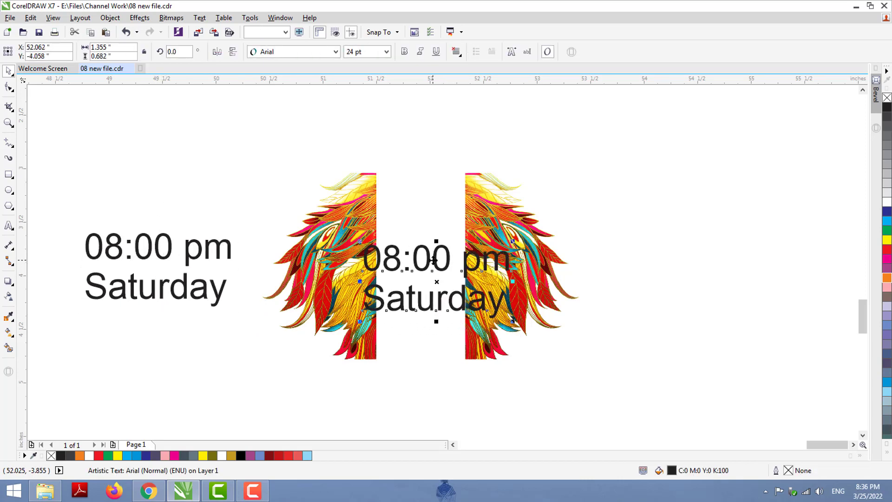
double_click(433, 259)
key("ctrl+a")
type("00")
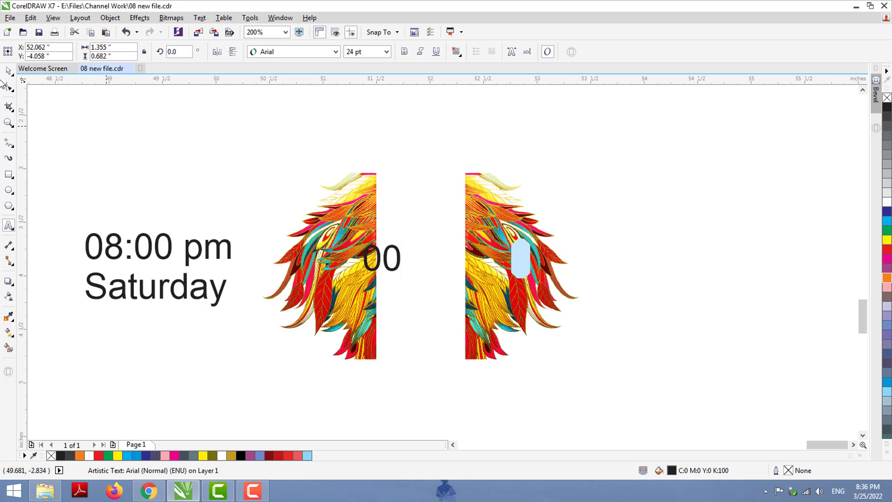
left_click(8, 71)
left_click_drag(384, 259, 428, 268)
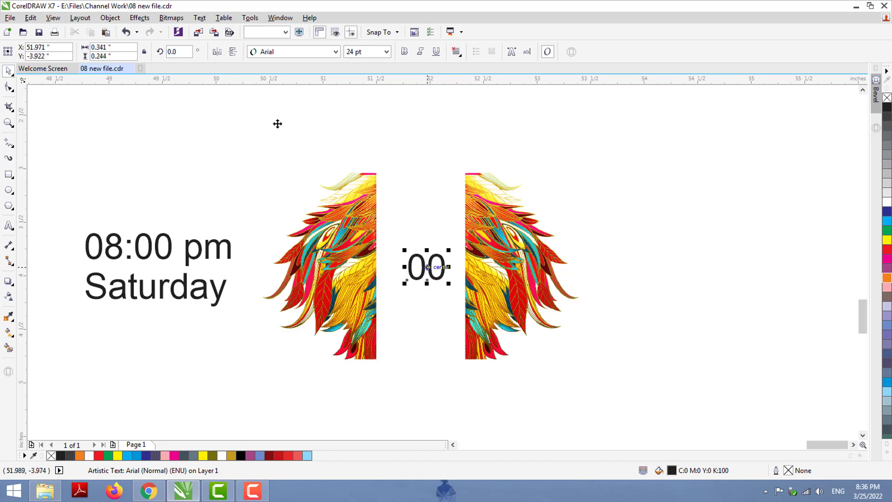
- Set the "00" text in Impact and enlarge it to about 0.68 by 0.56 inches within the gap
left_click(272, 54)
left_click(273, 79)
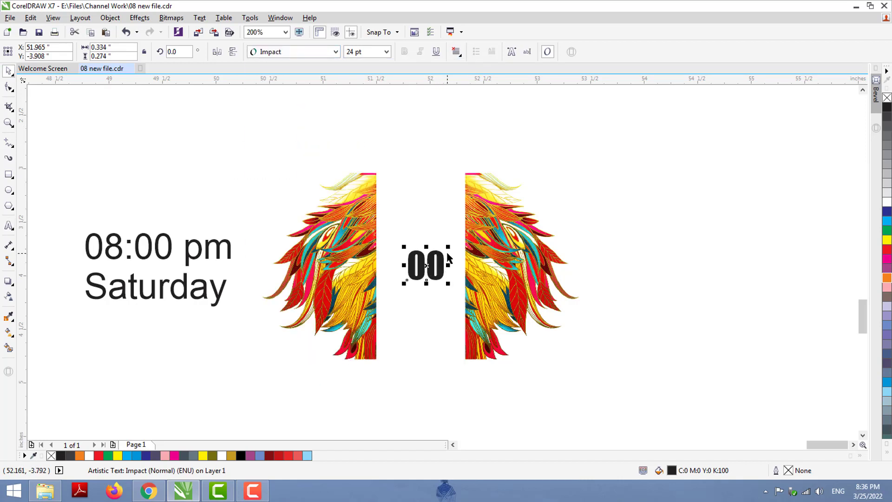
left_click_drag(459, 224, 463, 234)
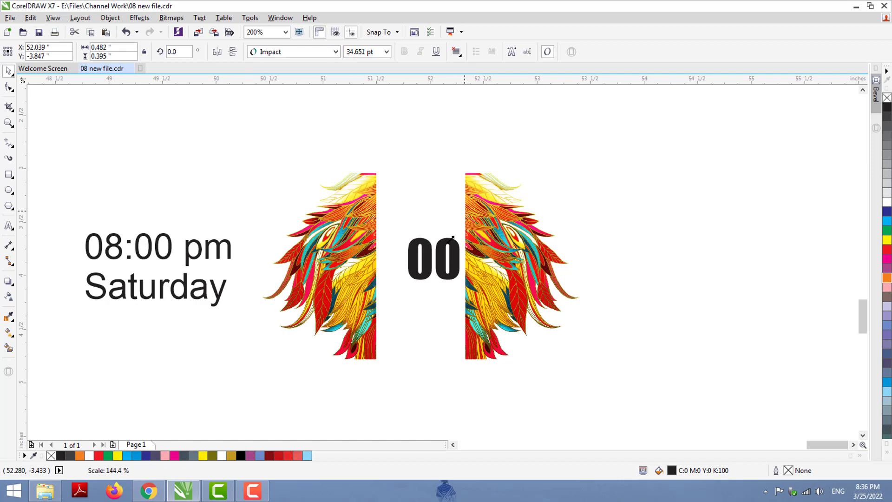
left_click_drag(406, 285, 386, 350)
left_click(411, 280)
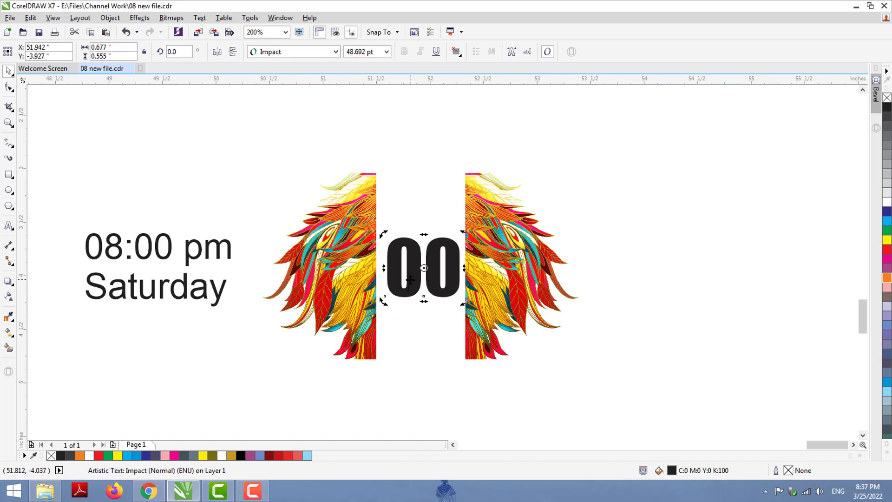
left_click(324, 134)
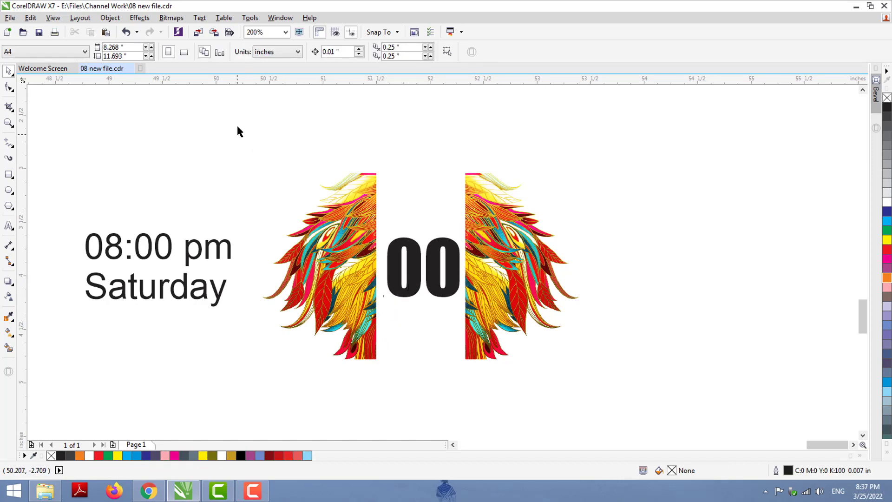
- Duplicate the wings and "00" together to the right at about 2.26-inch spacing, repeating until there are four copies
left_click_drag(237, 130, 663, 422)
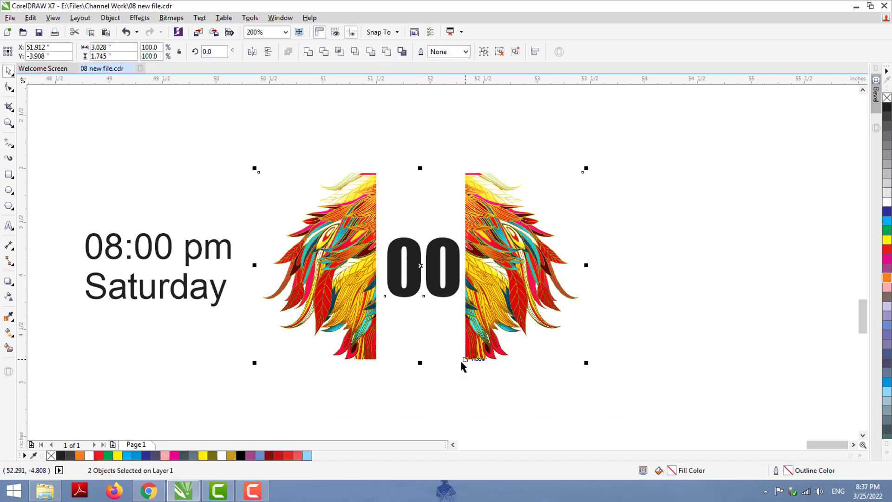
scroll(460, 358, "down", 1)
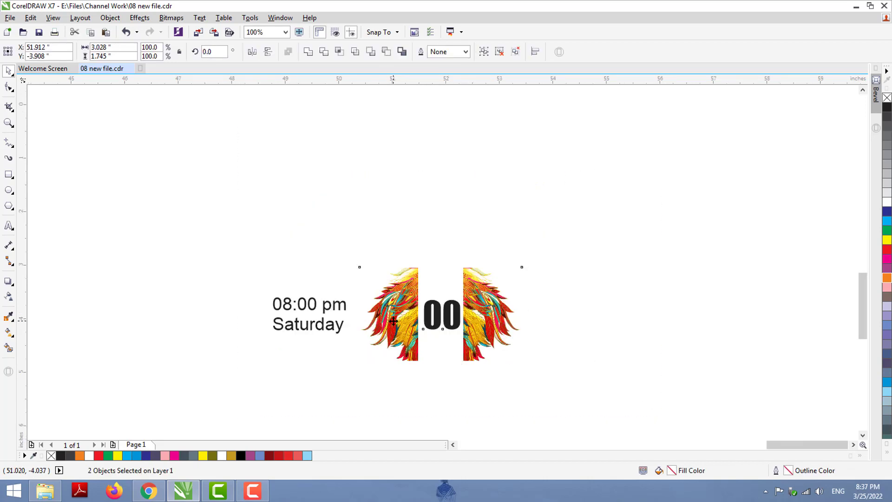
left_click_drag(393, 321, 514, 341)
right_click(513, 341)
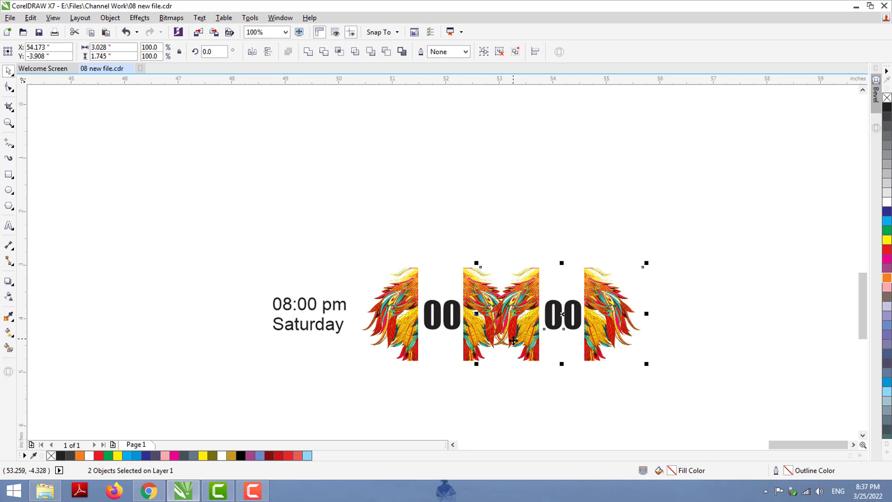
key("ctrl+r")
key("ctrl+r")
key("ctrl+r")
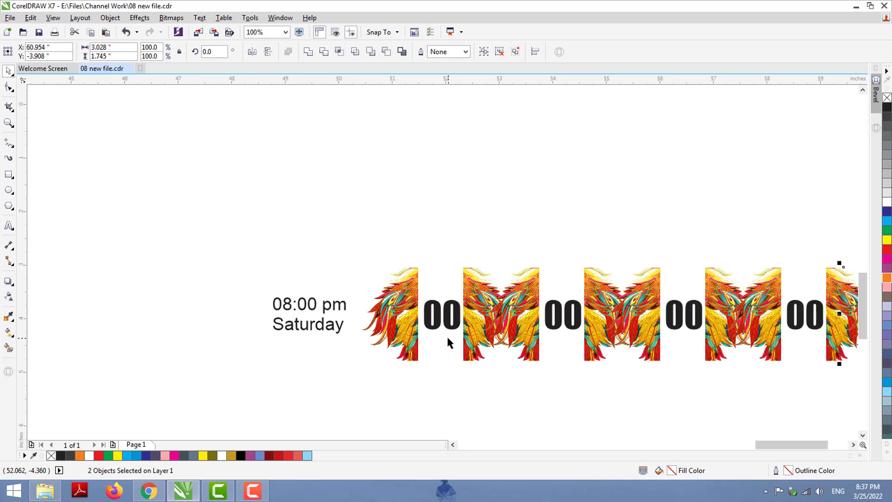
scroll(447, 335, "down", 1)
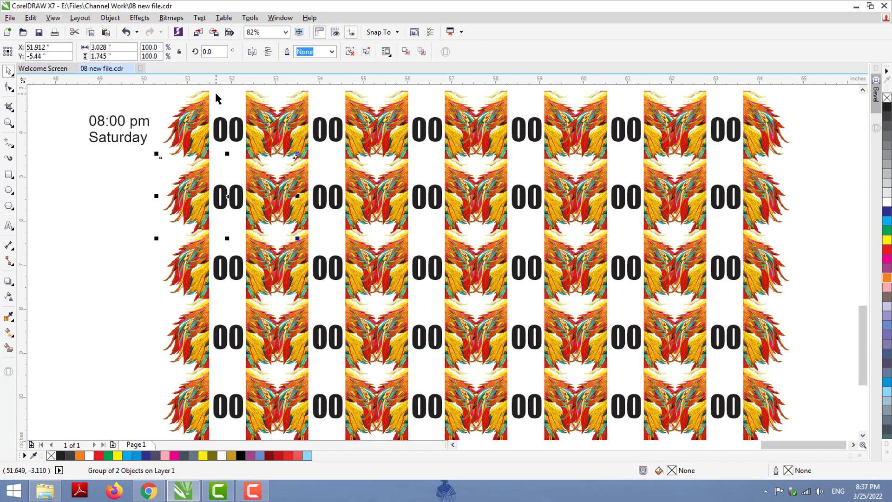
- Replace the first "00" in the top row with "2" and fill it red
scroll(214, 91, "up", 1)
scroll(216, 93, "up", 1)
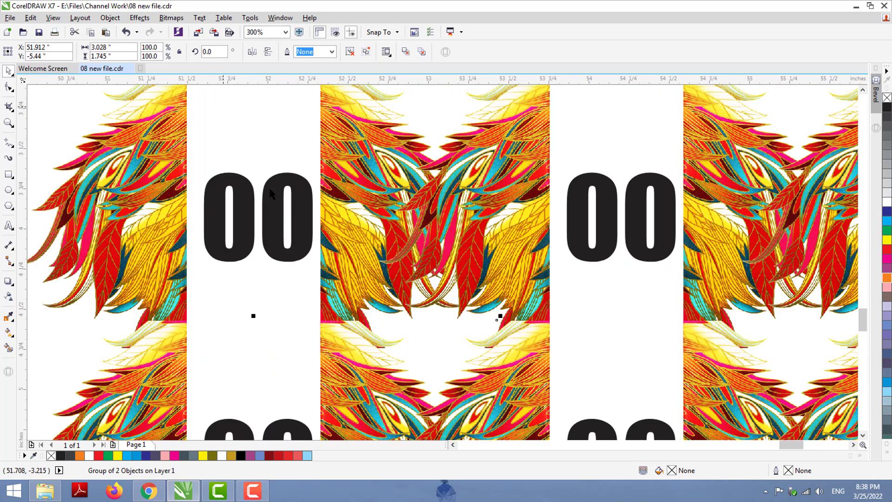
left_click(268, 188)
double_click(267, 195)
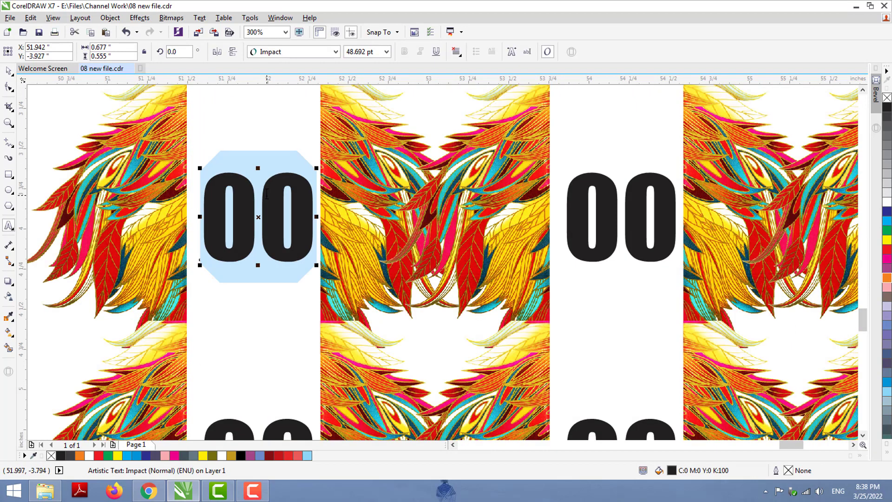
type("2")
left_click(8, 74)
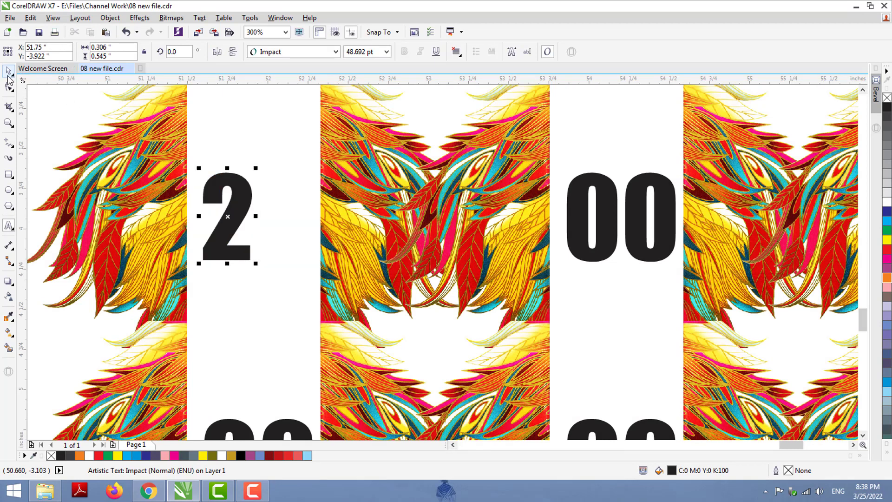
key("ctrl+space")
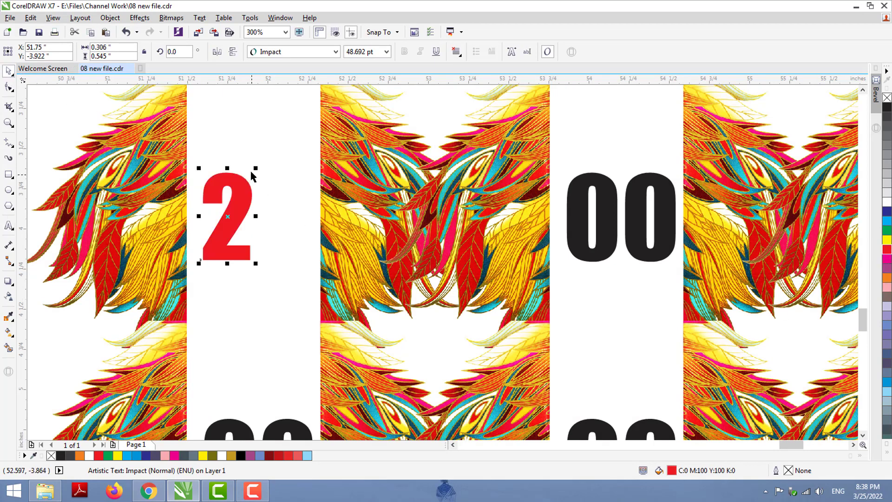
- Centre the red "2" in its gap and replace the second "00" in the top row with "27"
left_click_drag(241, 222, 261, 222)
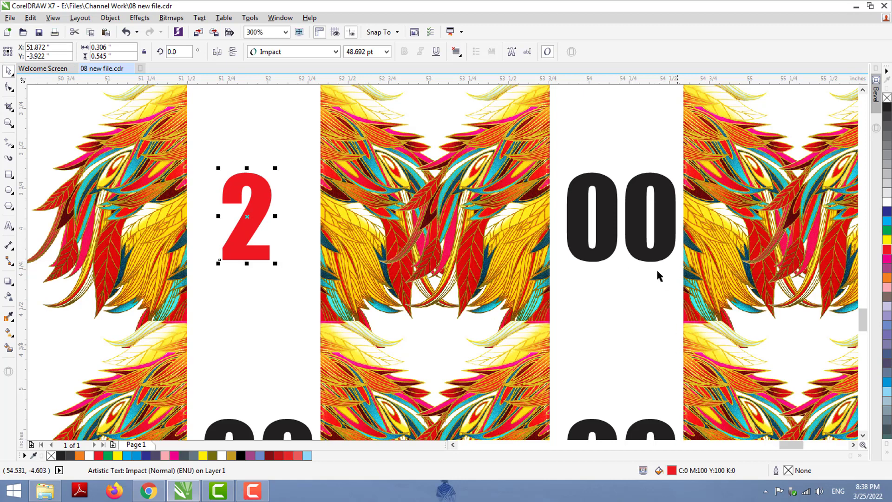
left_click(640, 247)
double_click(639, 246)
key("ctrl+a")
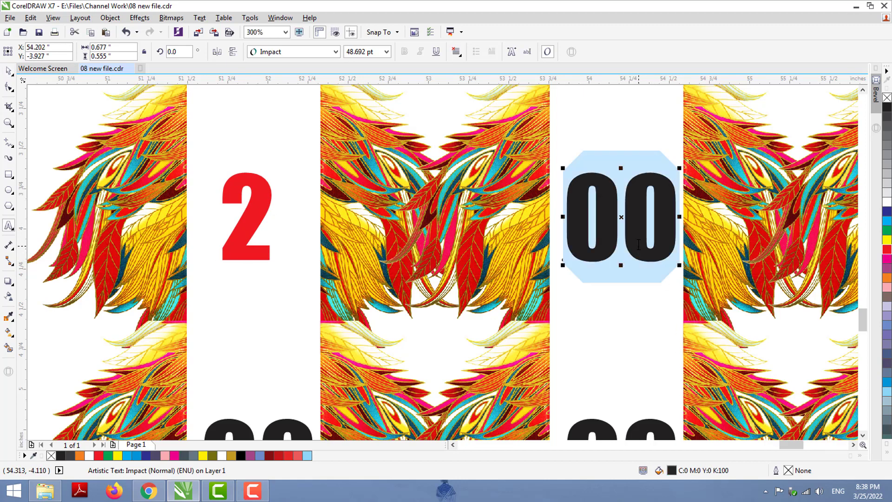
type("27")
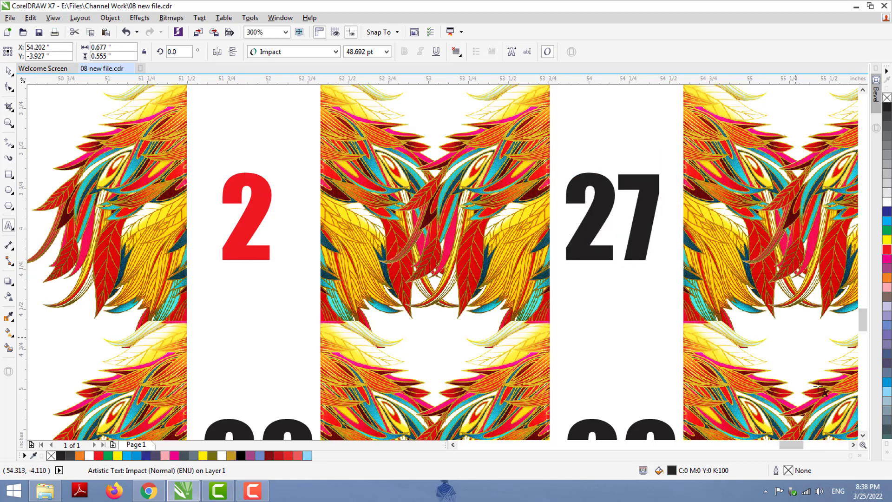
- Replace the third and fourth "00" texts in the top row with "22" and "26"
left_click(853, 445)
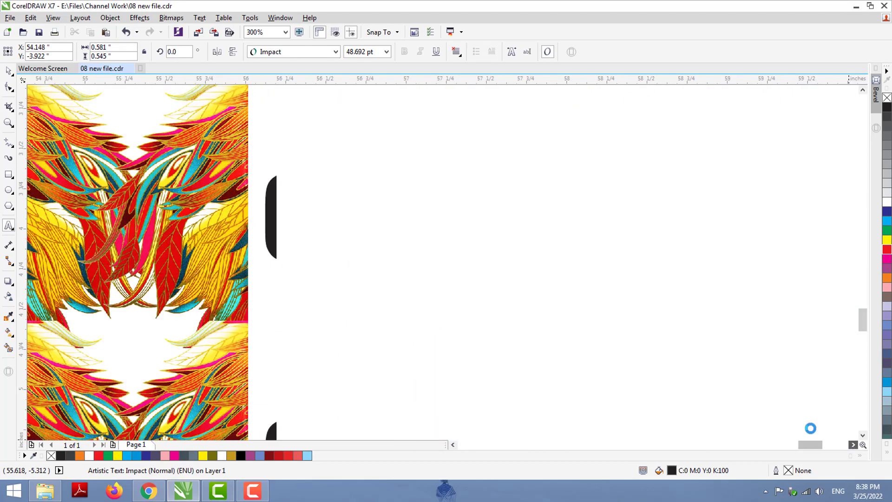
double_click(330, 231)
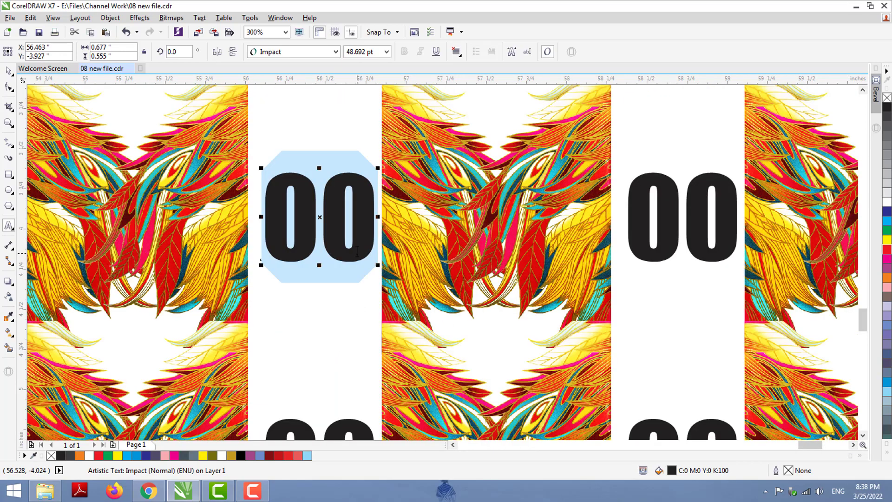
type("22")
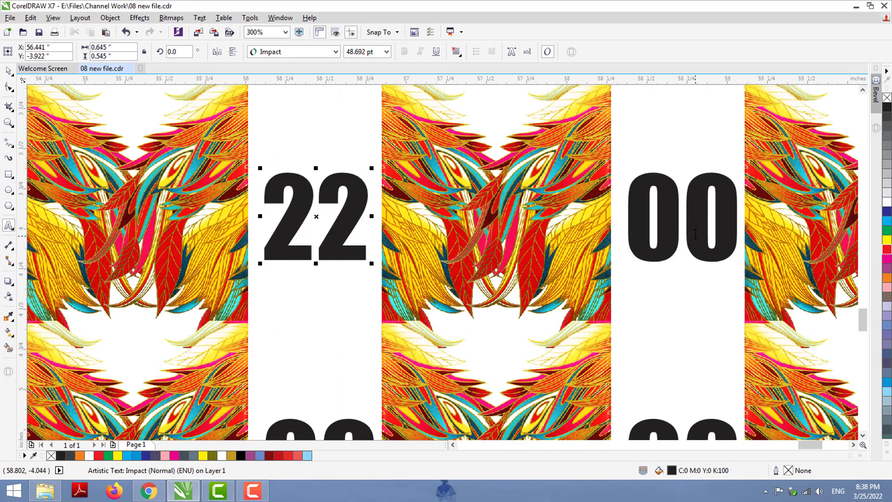
double_click(695, 235)
type("26")
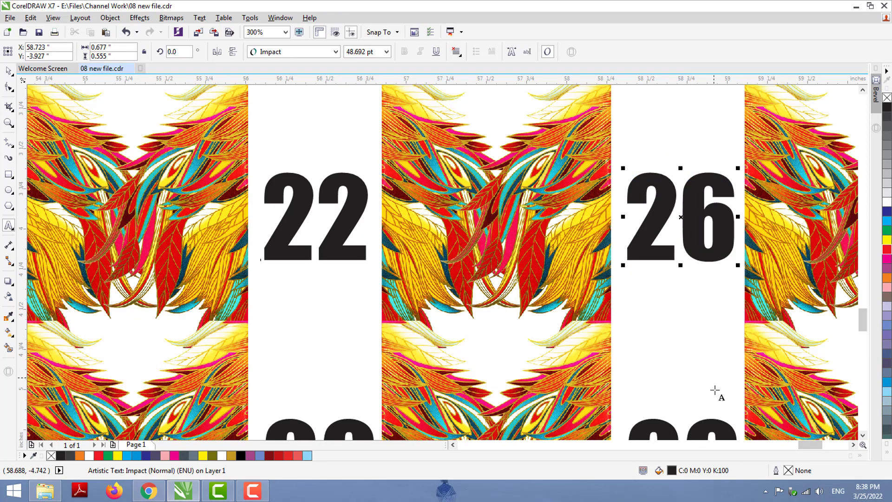
- Replace the fifth and sixth "00" texts in the top row with "28" and "20"
left_click(839, 444)
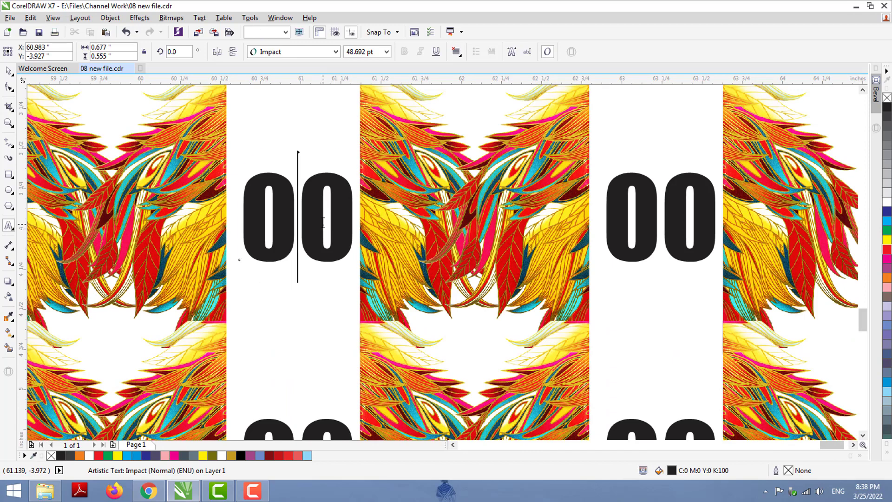
double_click(326, 222)
type("28")
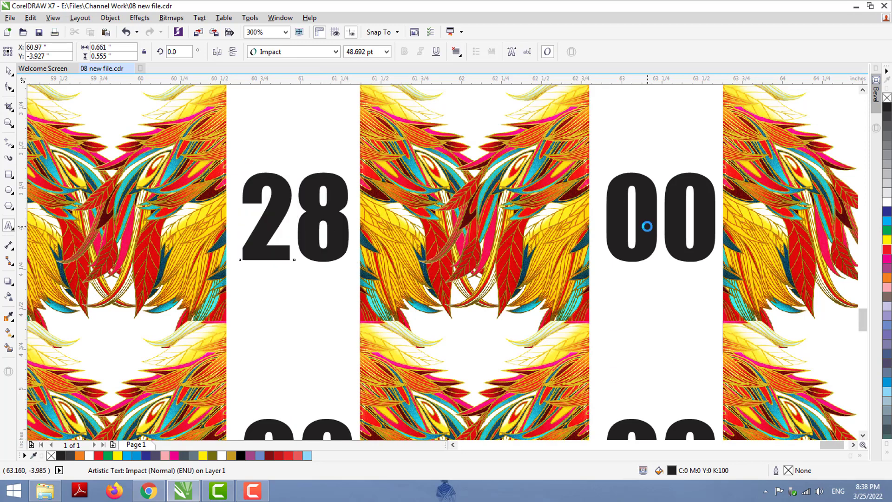
double_click(647, 225)
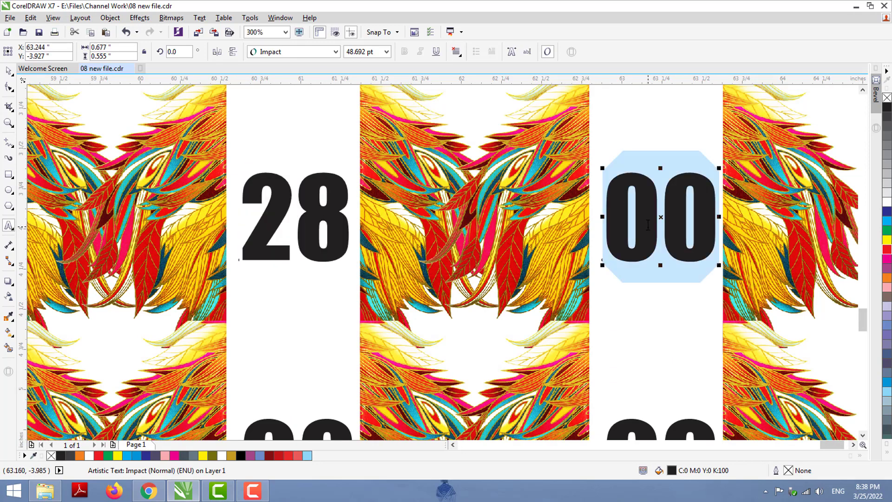
type("20")
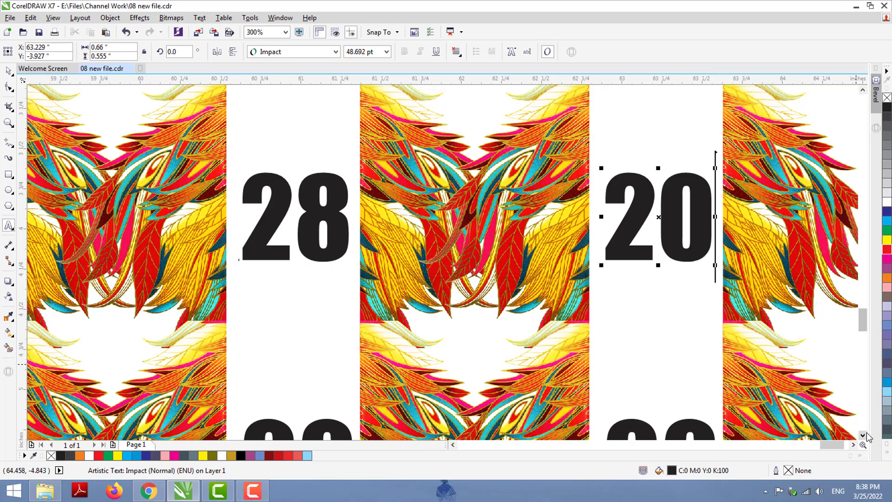
- Replace the first "00" in the second row with "7"
scroll(867, 437, "down", 5)
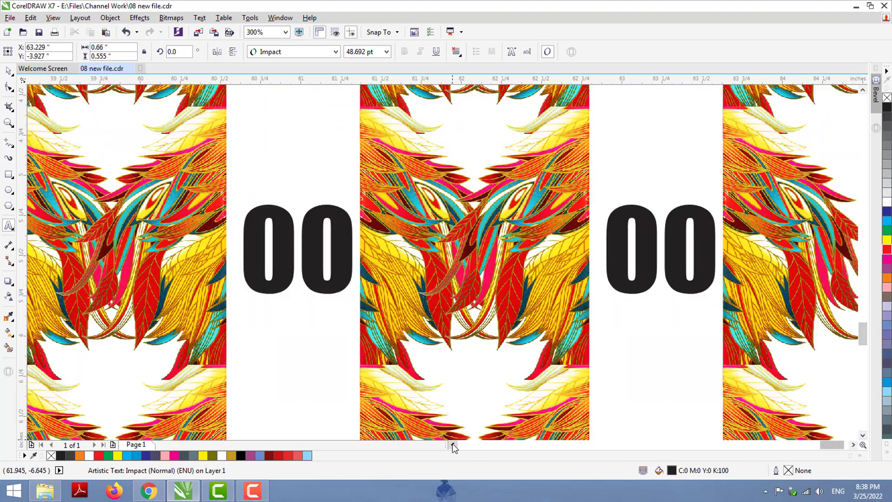
left_click(453, 445)
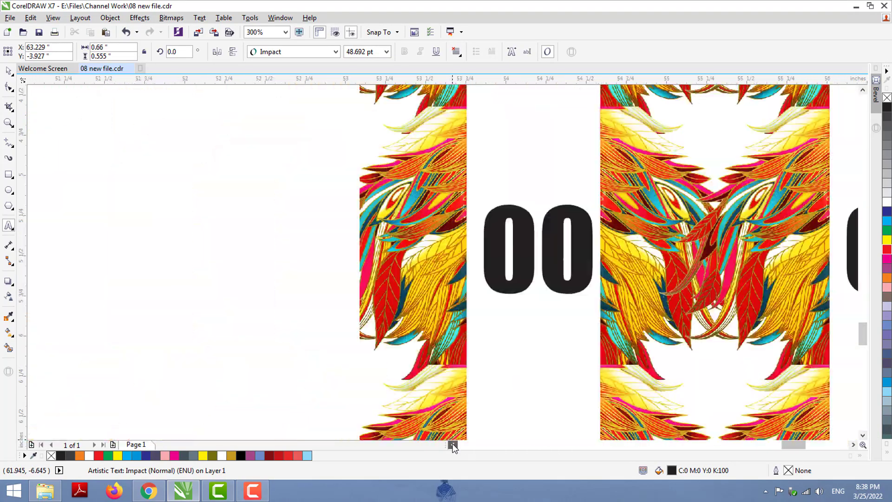
left_click(453, 445)
left_click(441, 275)
double_click(435, 258)
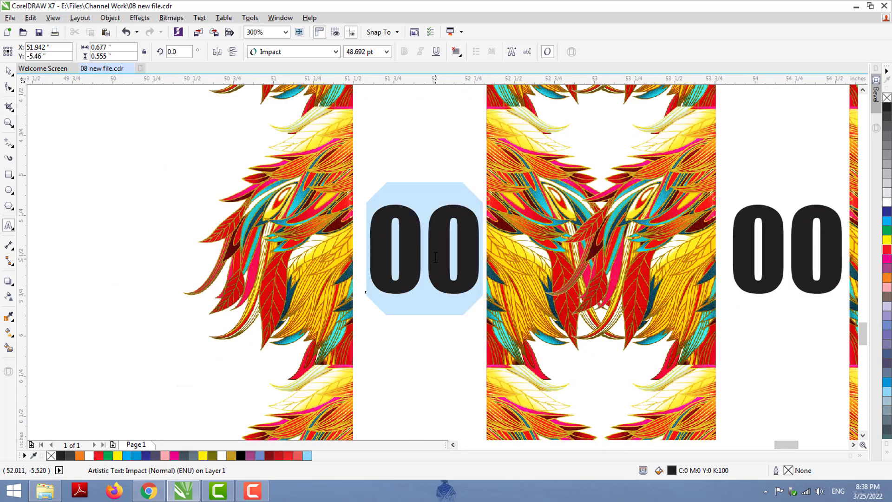
type("7")
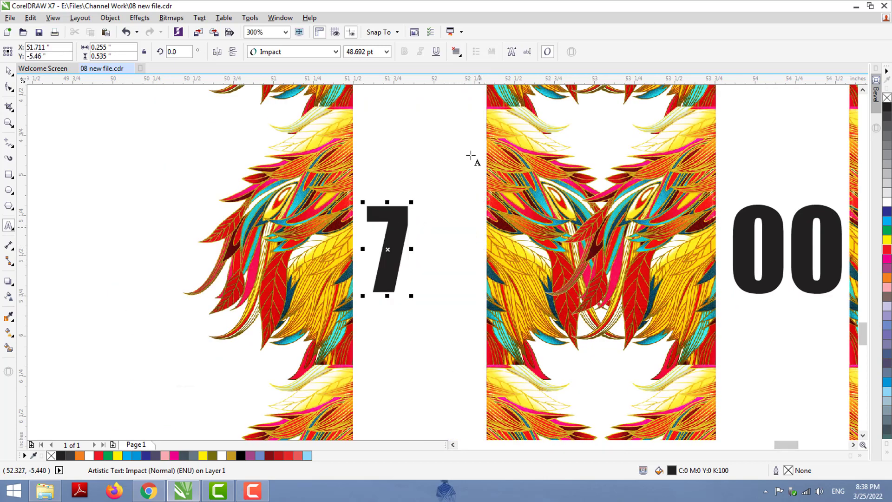
- Fill the "7" in the second row red and centre it in the gap between the wings
key("ctrl+space")
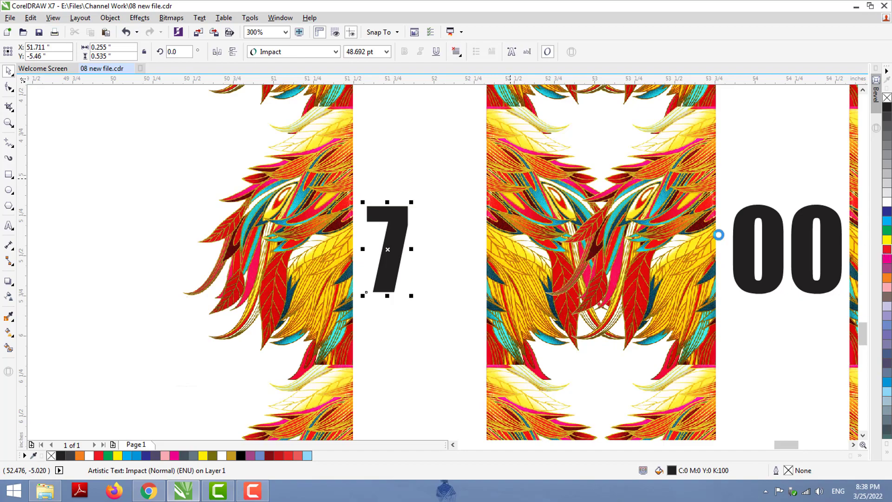
left_click(886, 249)
left_click_drag(403, 224, 432, 220)
- Replace the second and third "00" texts in the second row with "72" and "77"
left_click(853, 445)
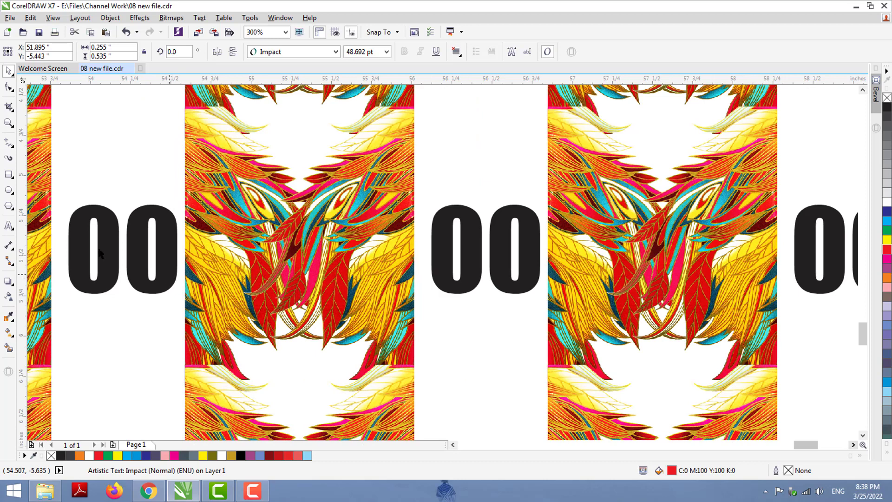
left_click(98, 249)
double_click(99, 246)
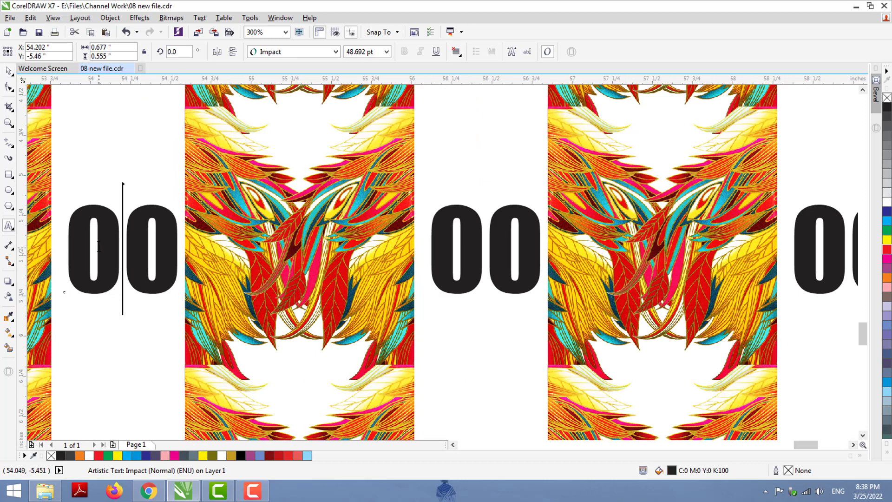
key("ctrl+a")
type("72")
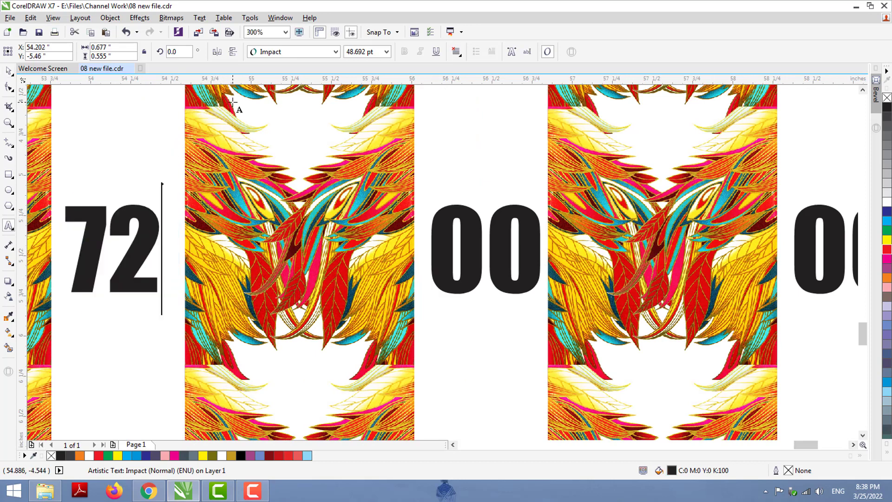
left_click(491, 232)
double_click(491, 232)
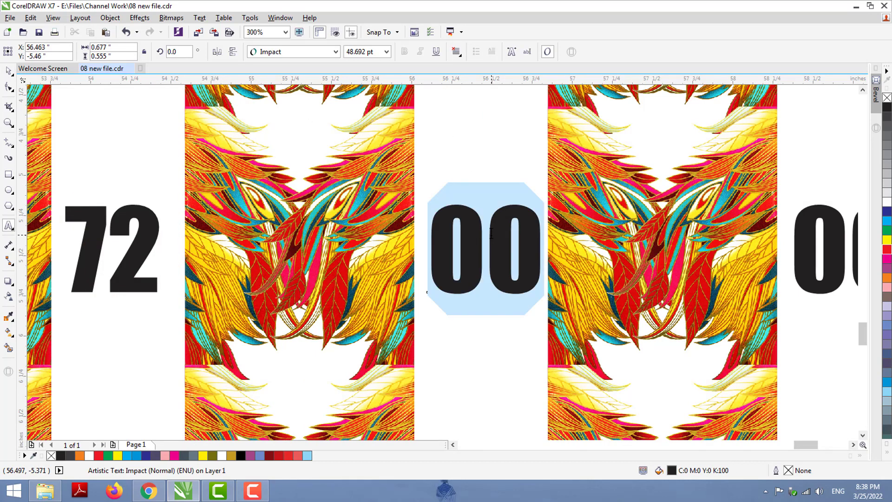
type("77")
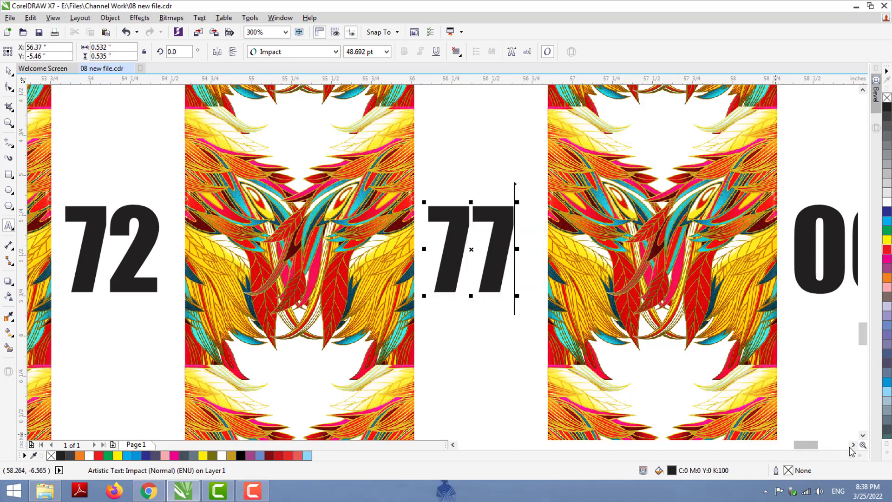
- Replace the fourth and fifth "00" texts in the second row with "76" and "78"
left_click(852, 445)
left_click(853, 445)
left_click(168, 245)
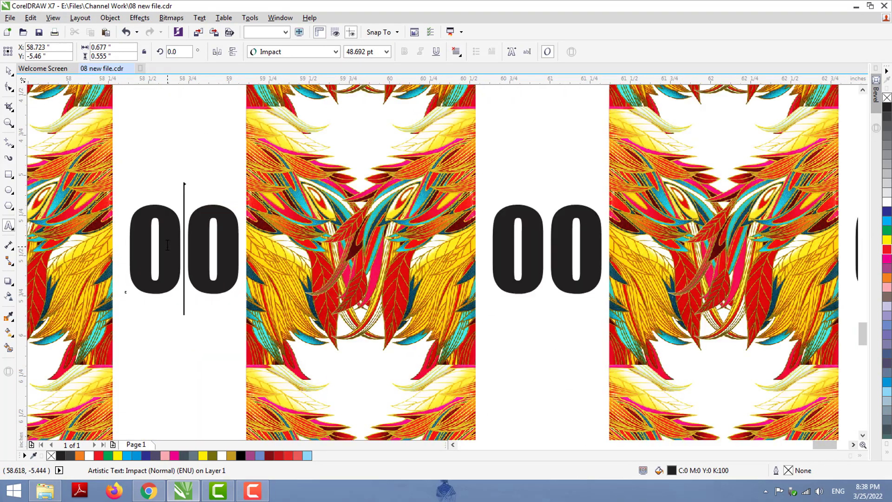
double_click(167, 245)
type("76")
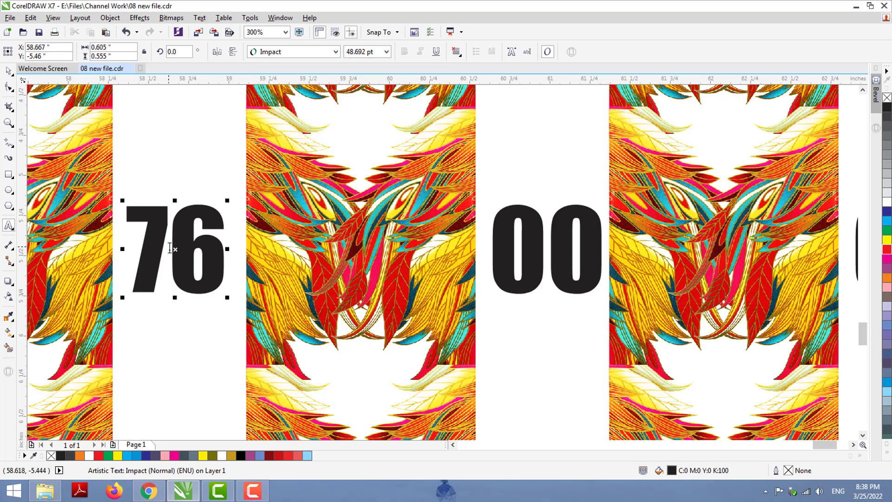
left_click(544, 246)
double_click(544, 247)
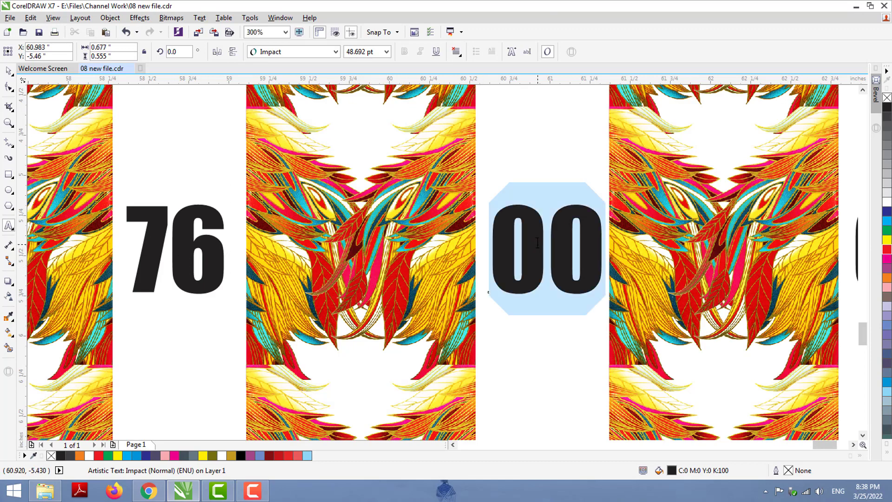
type("78")
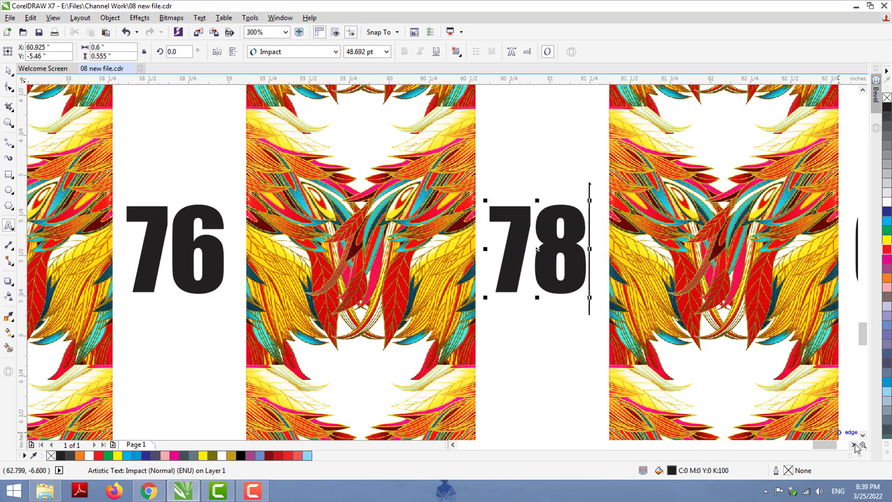
- Replace the last "00" in the second row with "70"
left_click(853, 445)
left_click(854, 444)
double_click(412, 258)
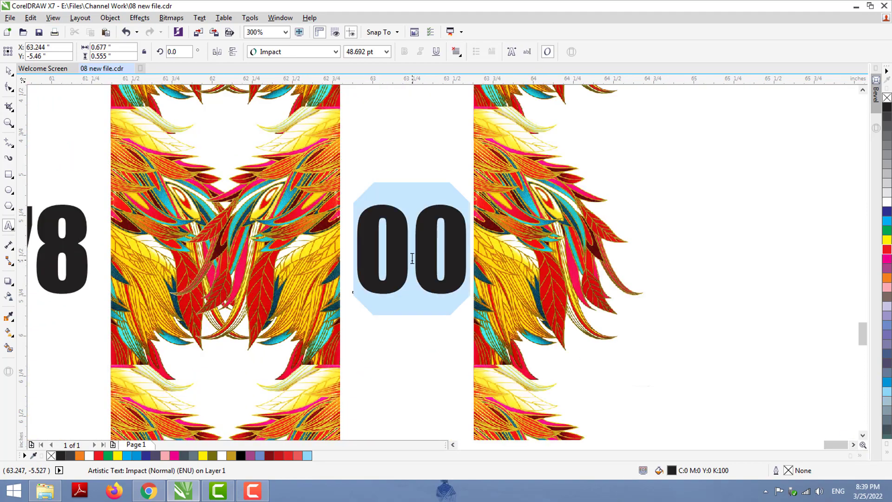
type("70")
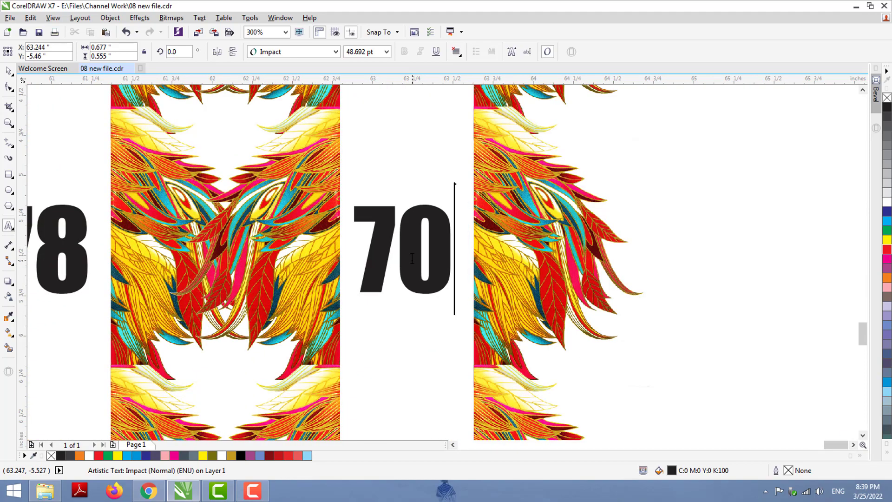
- Replace the first "00" in the third row with "6"
left_click(863, 434)
left_click(863, 434)
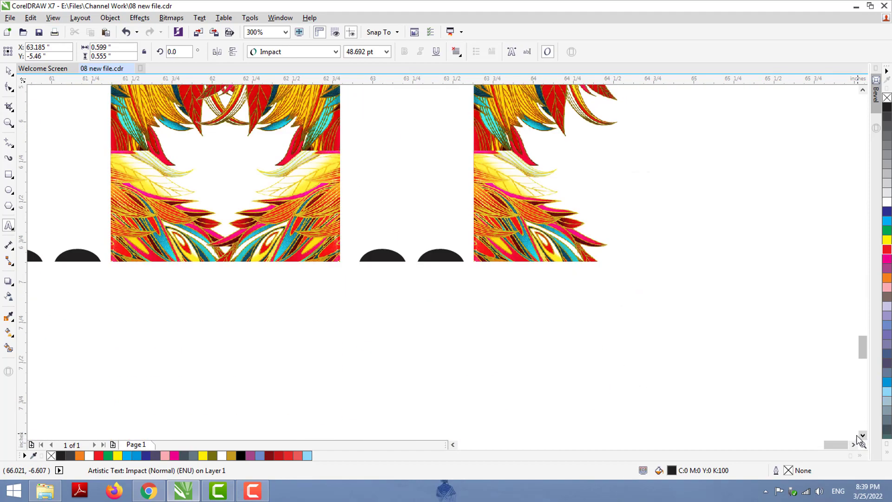
left_click(452, 445)
left_click(453, 444)
left_click(453, 444)
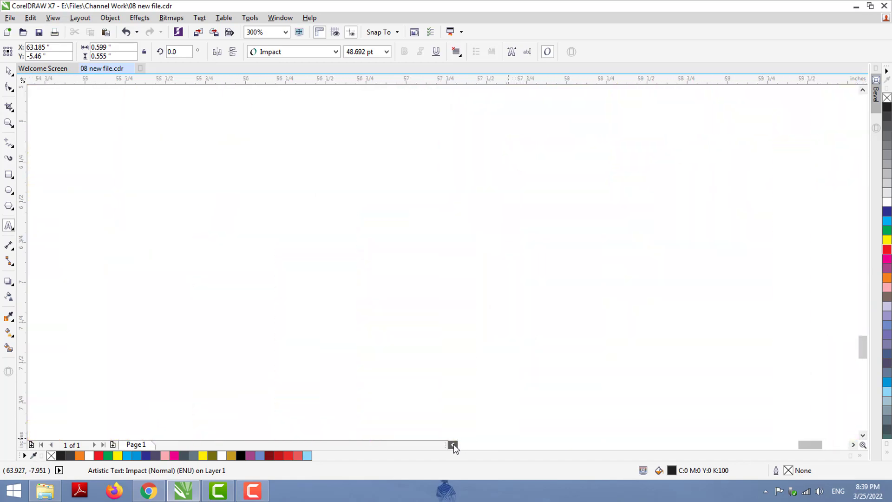
left_click(453, 444)
left_click(453, 444)
left_click(453, 444)
left_click(454, 444)
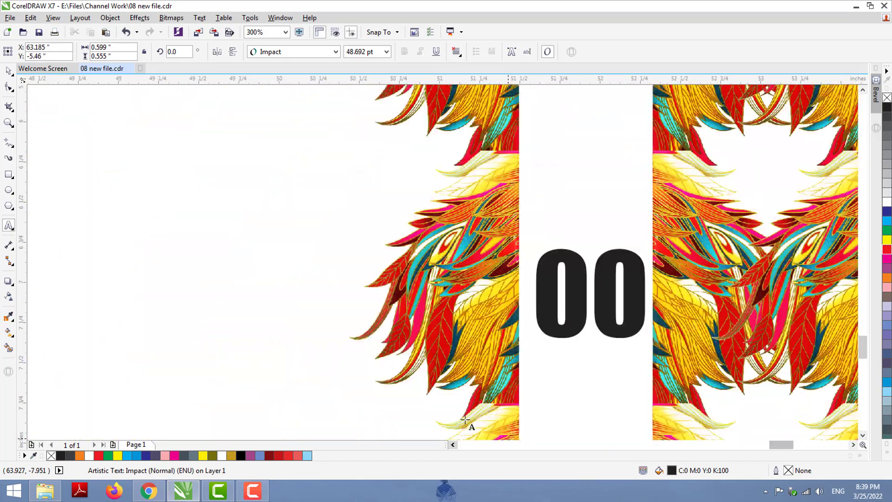
left_click(573, 298)
double_click(573, 298)
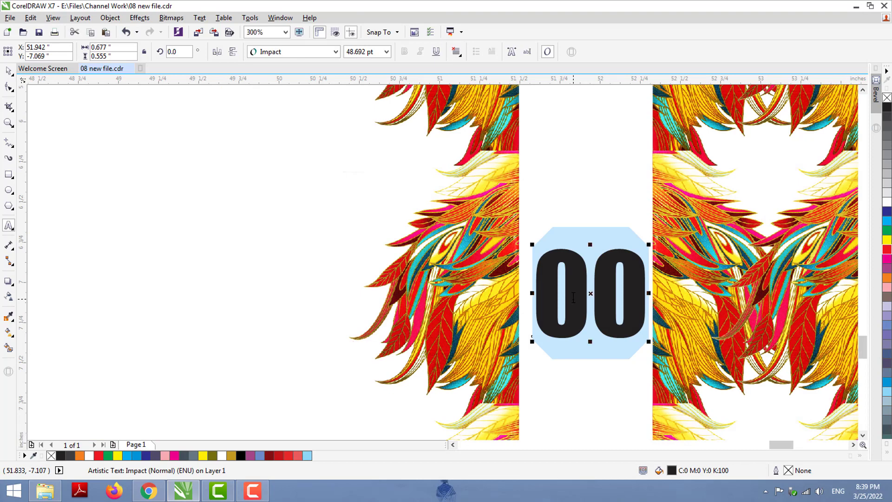
type("6")
- Fill the "6" in the third row red and centre it in the gap between the wings
double_click(565, 283)
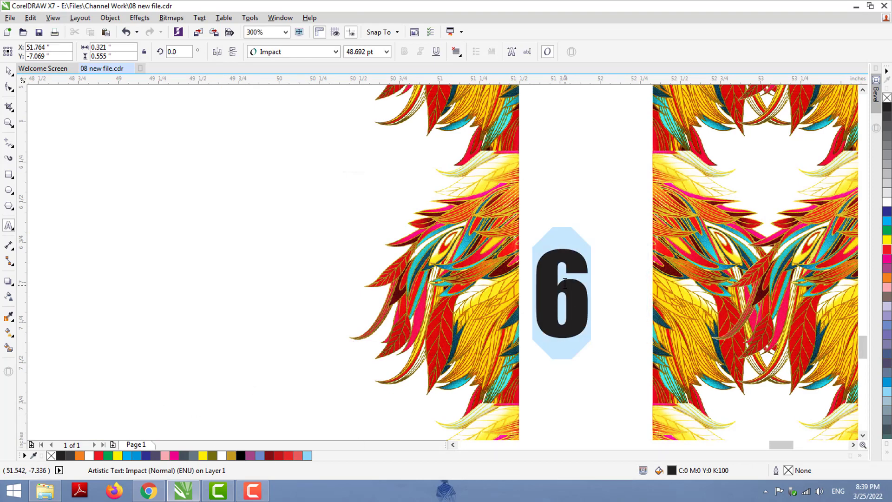
left_click(887, 249)
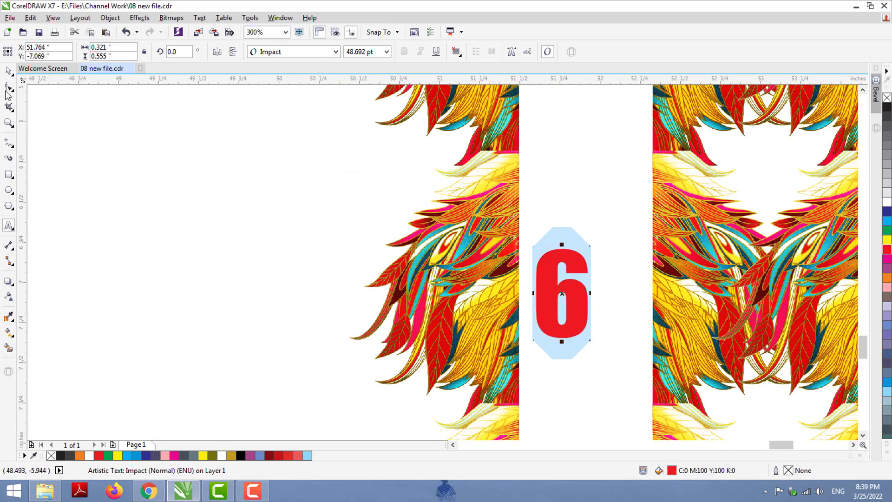
left_click(8, 71)
left_click_drag(584, 291, 606, 289)
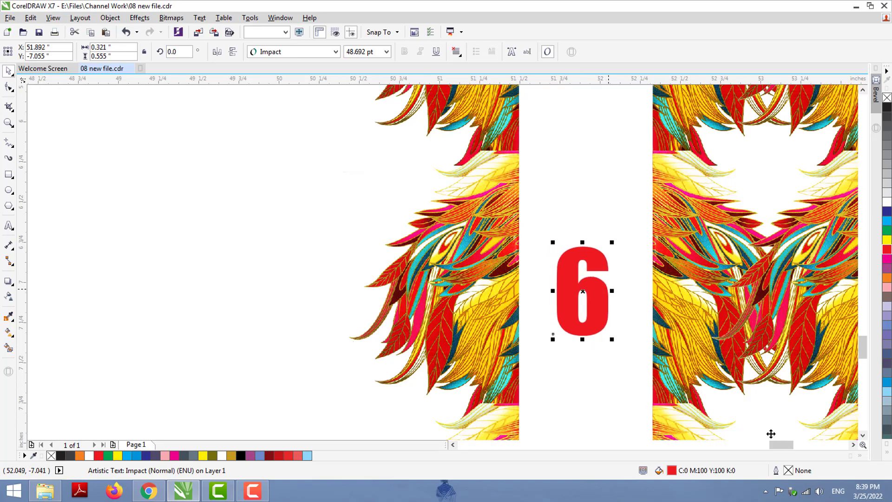
- Replace the second text in the third row, the "00" beside the red "6", with "62"
left_click(853, 444)
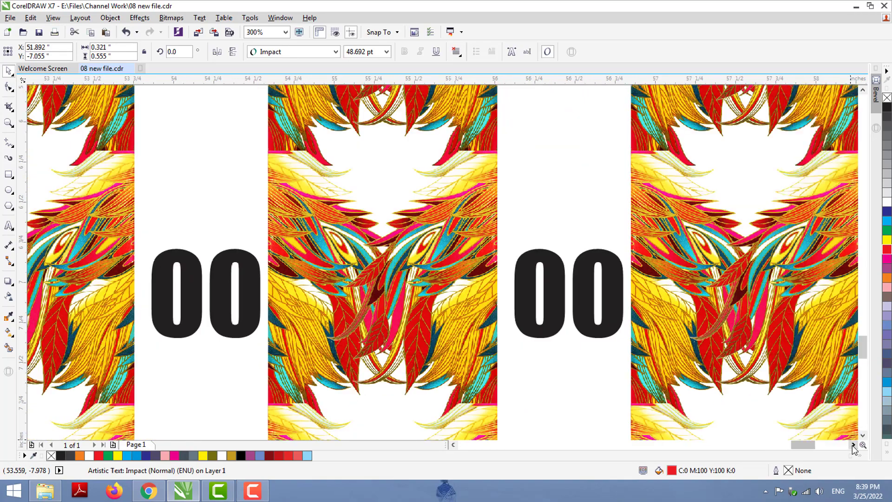
left_click(122, 308)
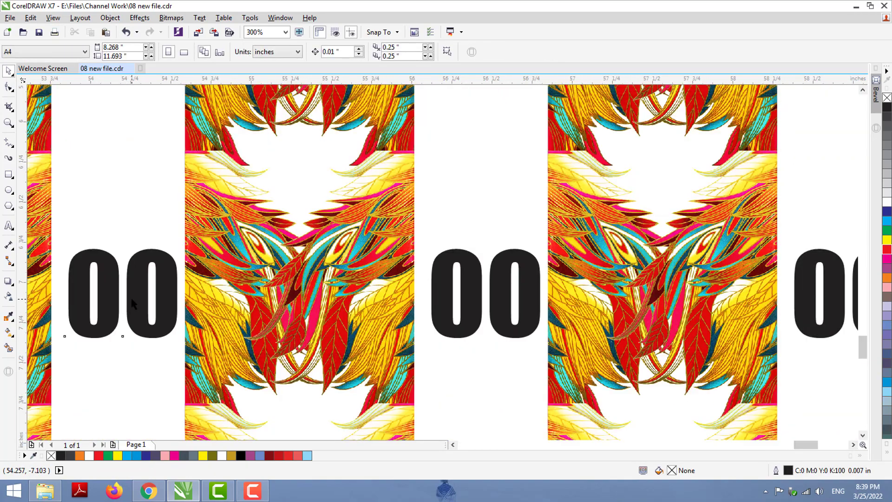
double_click(131, 300)
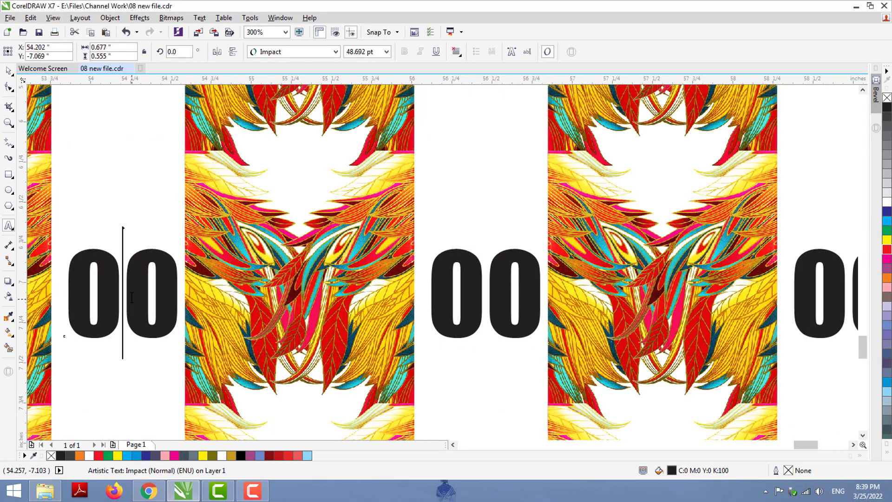
key("ctrl+a")
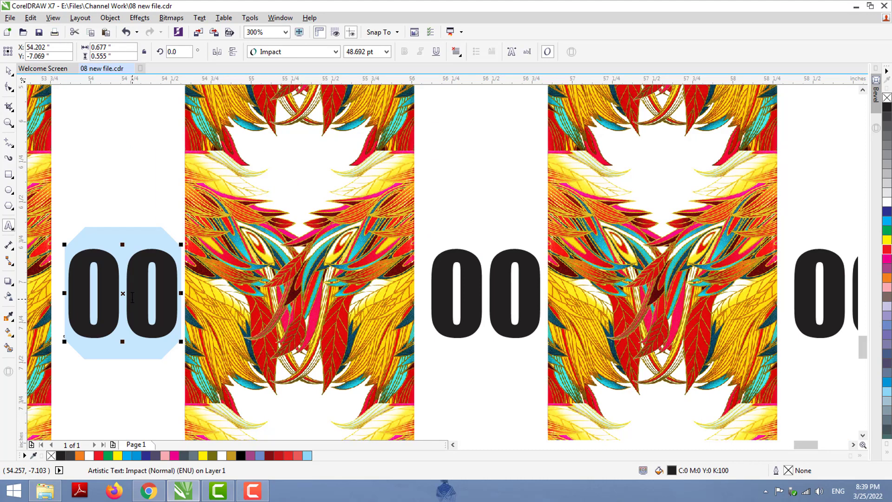
type("62")
- Replace the third text in the third row, the "00" following "62", with "67"
left_click(484, 284)
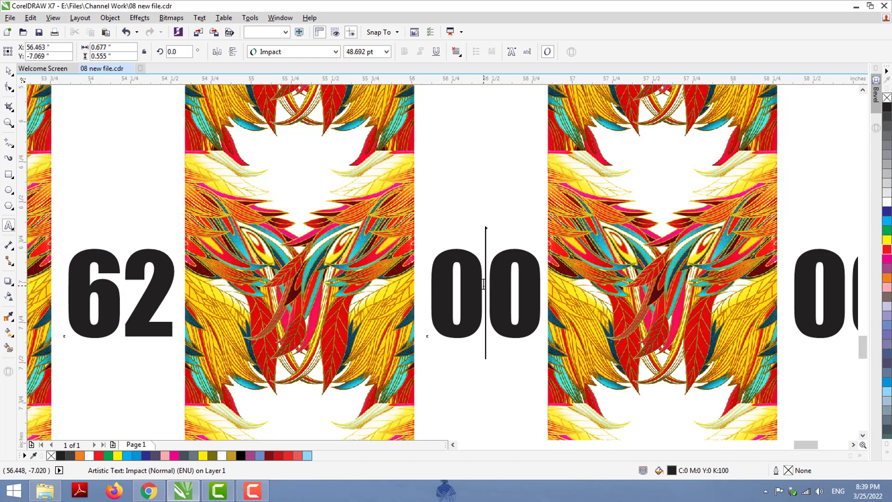
key("ctrl+a")
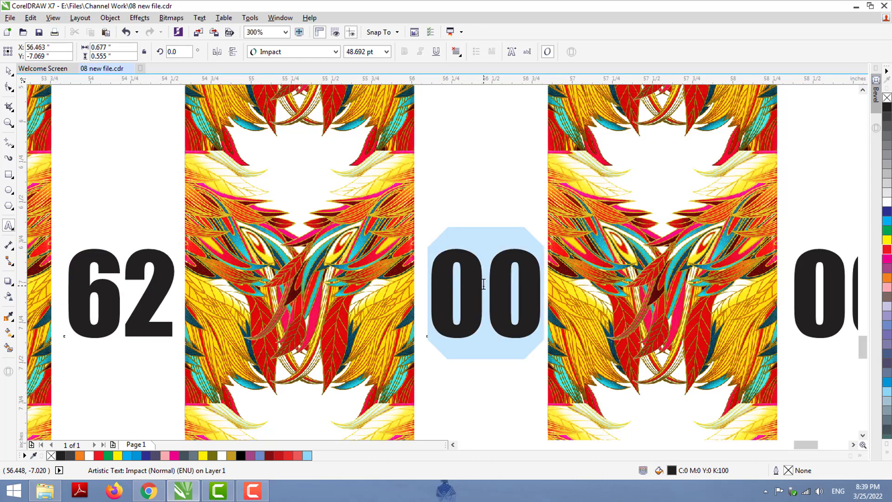
type("5")
key("BackSpace")
type("67")
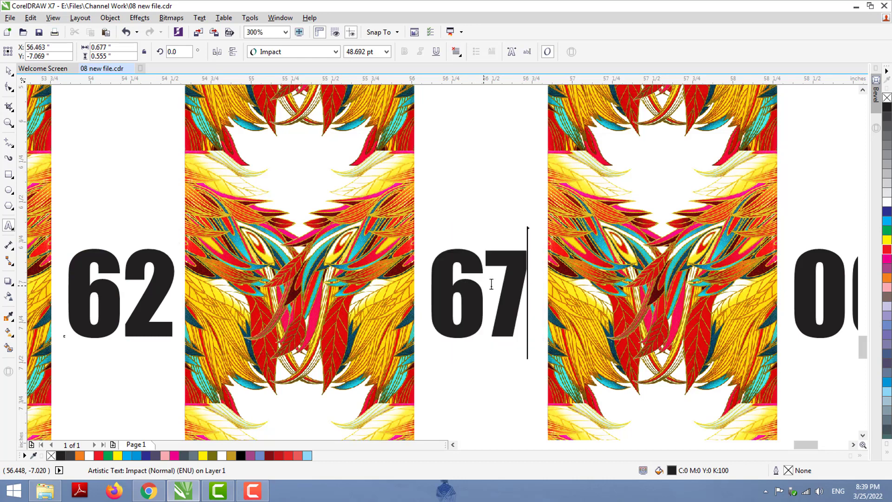
- Replace the fourth and fifth "00" texts in the third row with "66" and "68"
left_click(853, 444)
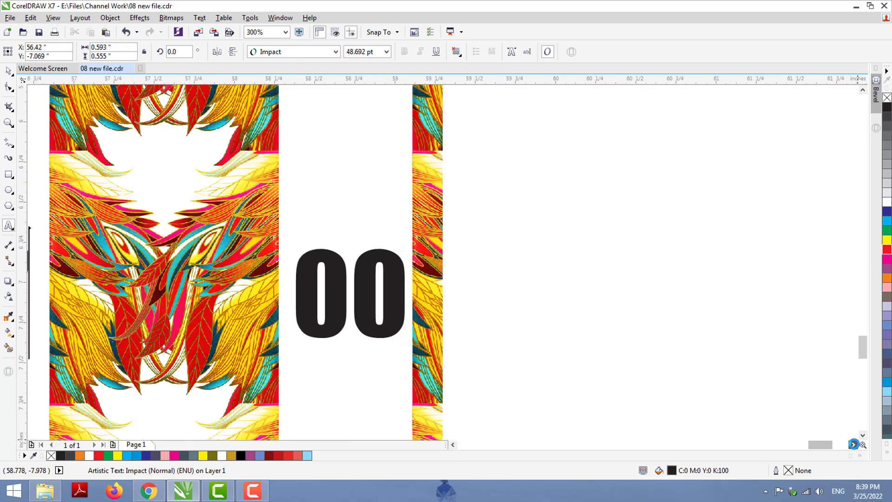
left_click(343, 299)
key("ctrl+a")
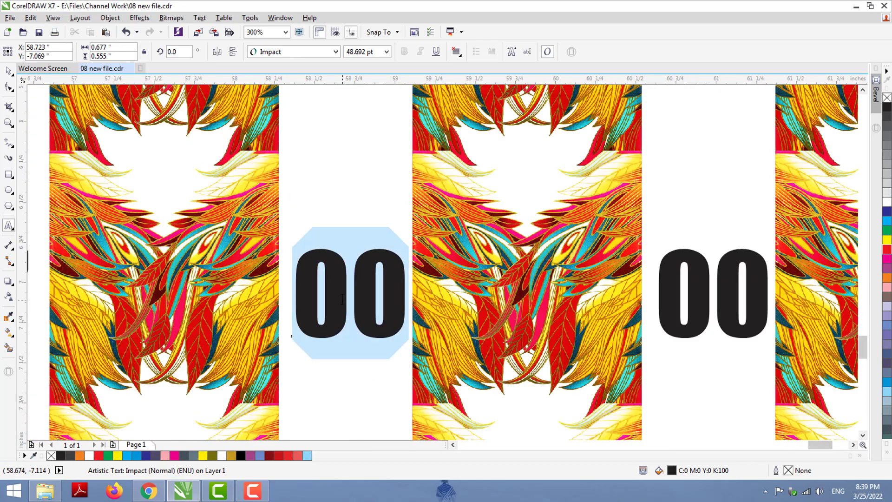
type("66")
left_click(698, 286)
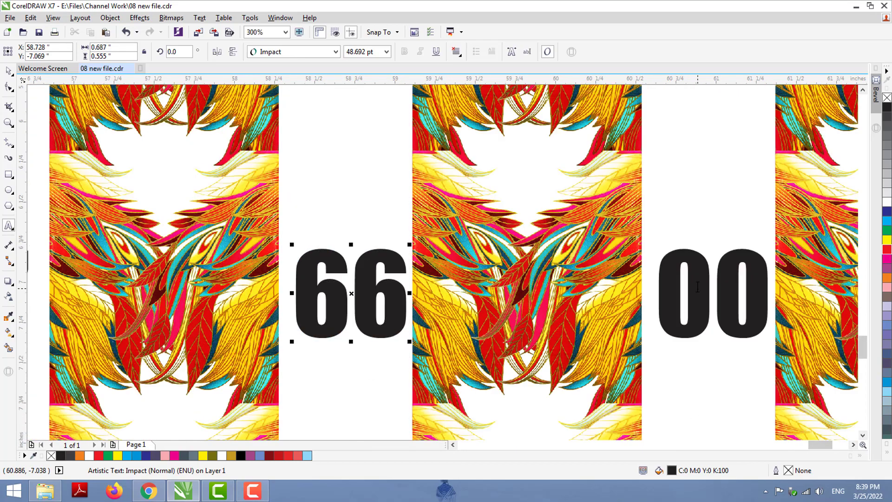
key("ctrl+a")
type("68")
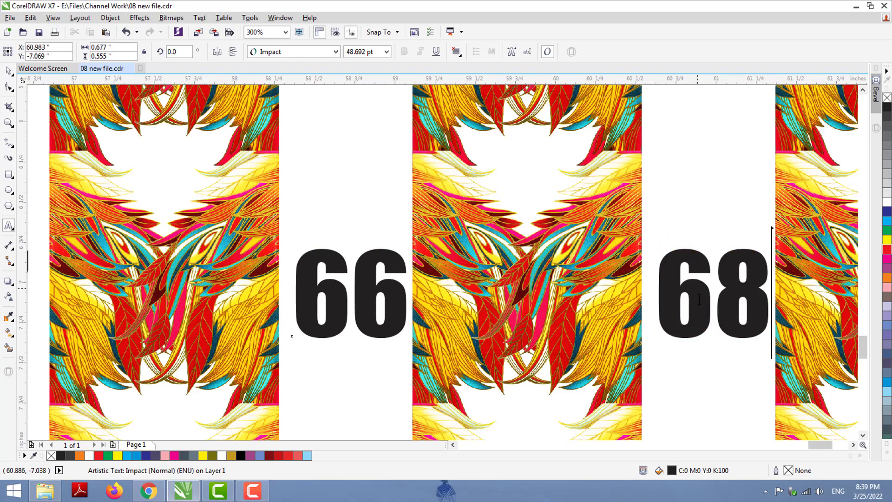
- Replace the last "00" in the third row with "60"
left_click(853, 444)
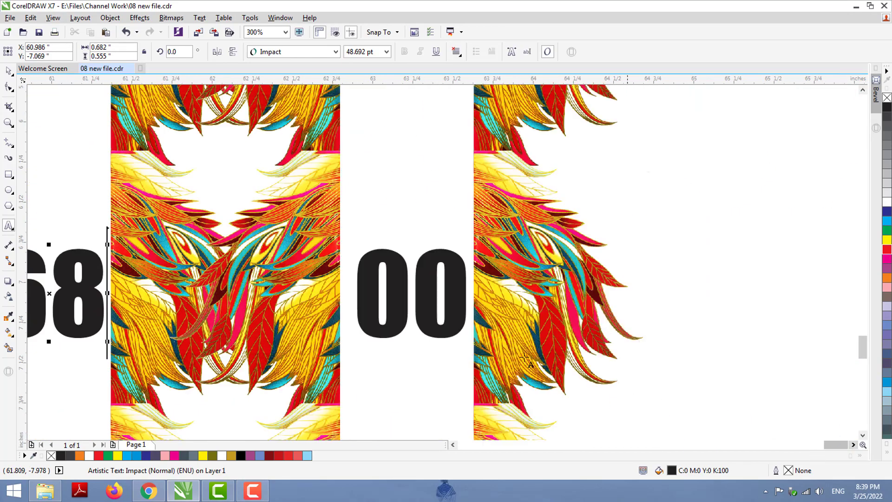
left_click(396, 280)
key("ctrl+a")
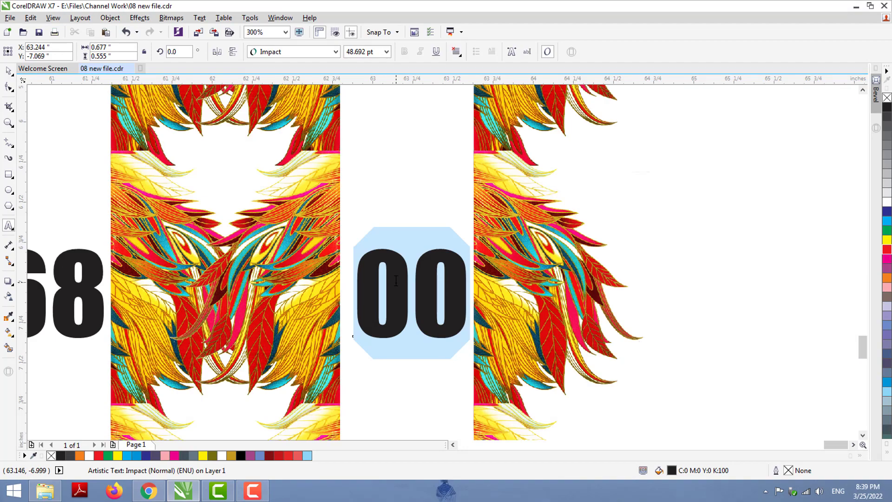
type("60")
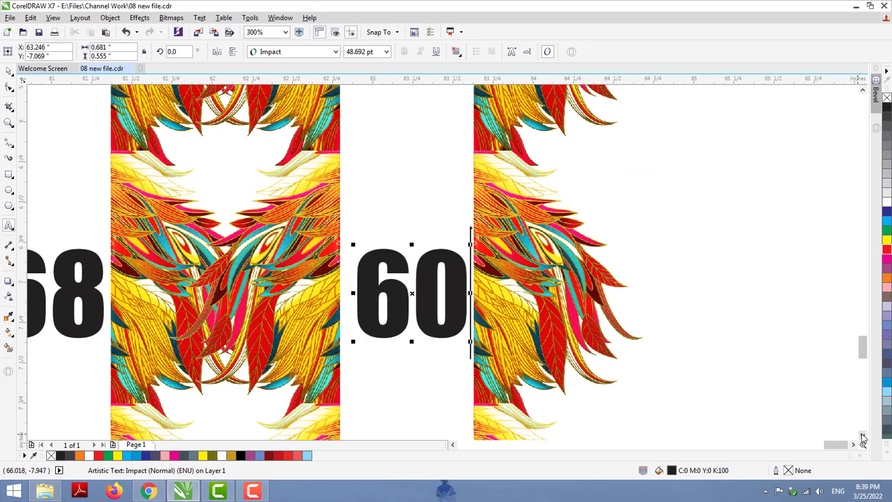
- Replace the first "00" in the fourth row with "8"
left_click(863, 435)
left_click(863, 435)
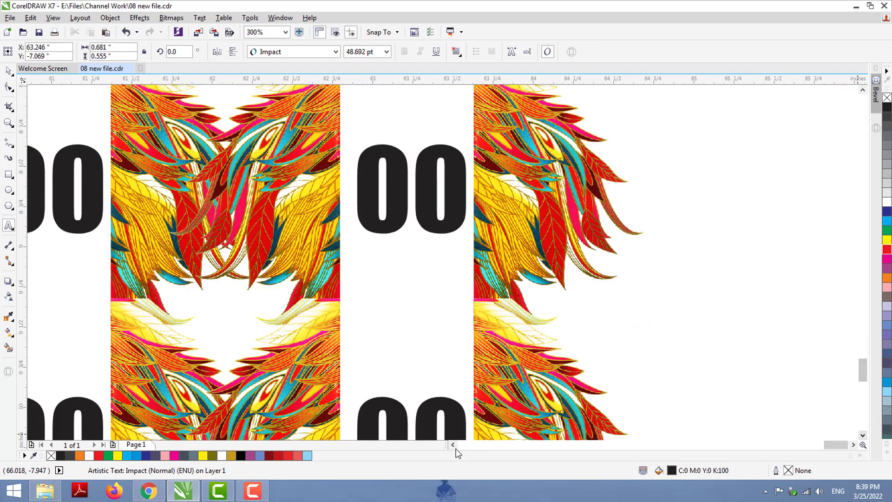
left_click(453, 444)
left_click(452, 445)
left_click(452, 445)
left_click(452, 444)
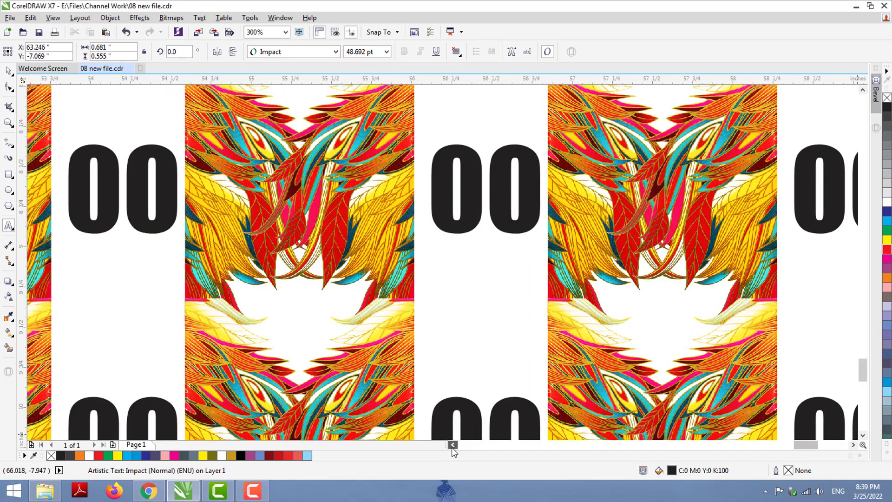
left_click(452, 444)
double_click(191, 203)
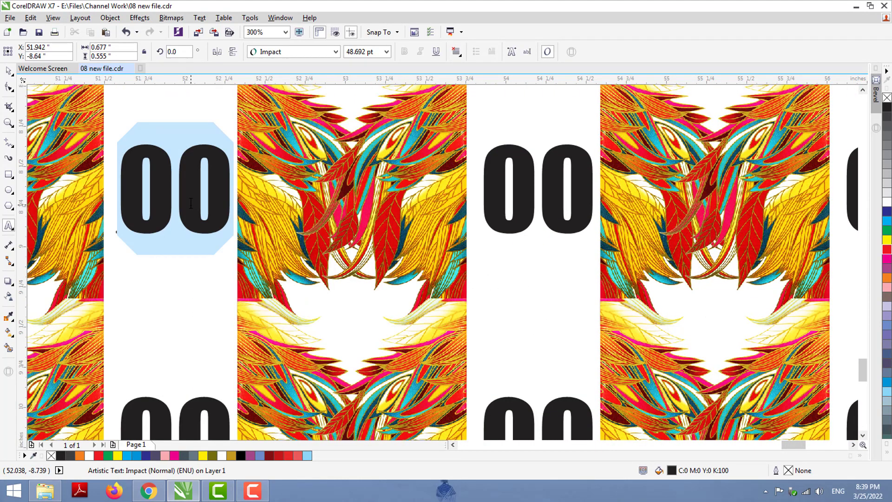
type("8")
- Fill the "8" in the fourth row red (R199 G22 B22) and centre it in the gap between the wings
left_click(8, 70)
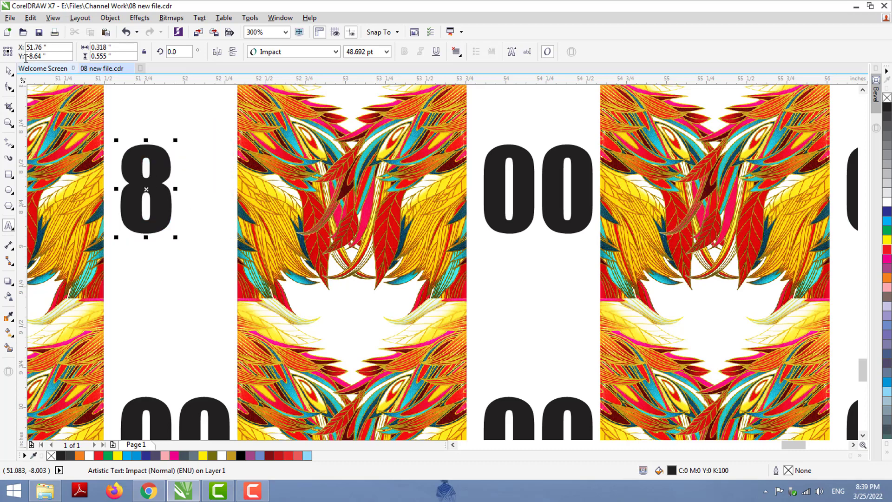
left_click(8, 69)
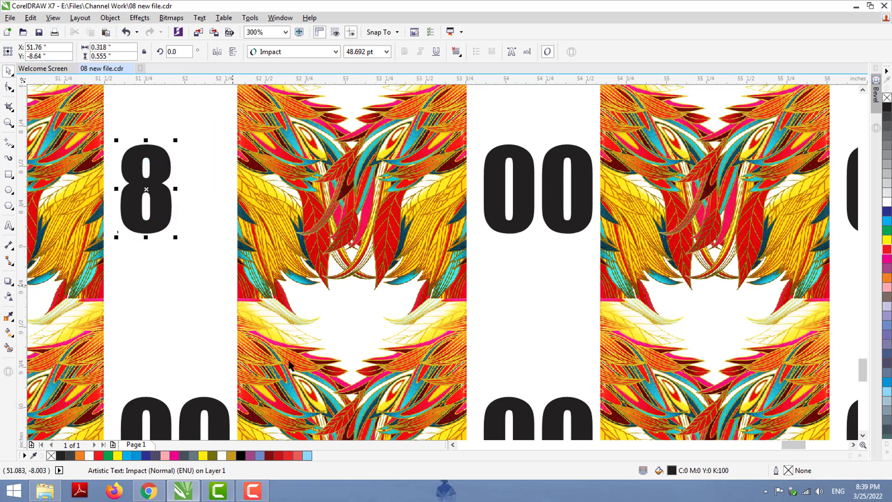
left_click(288, 456)
left_click_drag(159, 195, 184, 200)
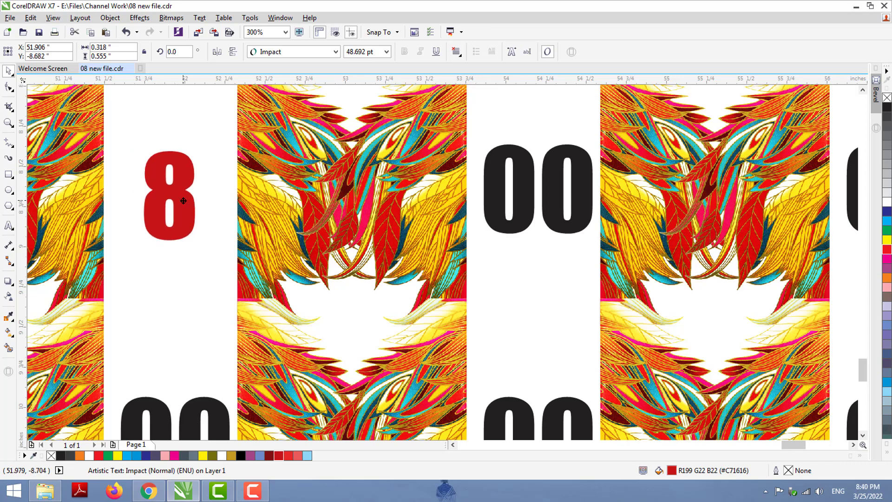
- Replace the second text in the fourth row, the "00" beside the red "8", with "82"
double_click(562, 183)
double_click(558, 182)
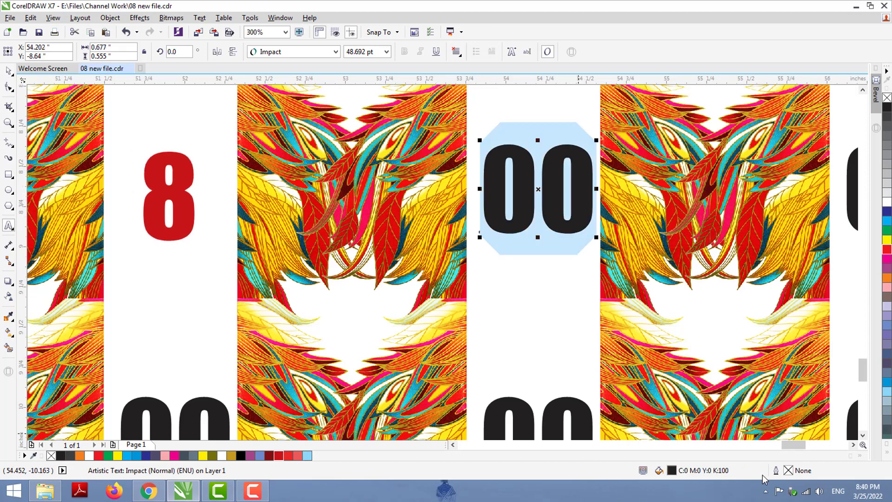
left_click(852, 445)
type("3")
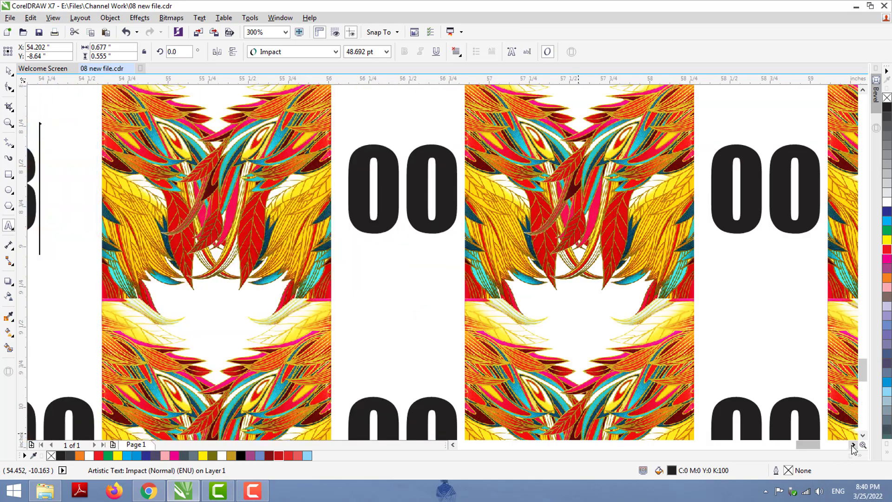
type("28")
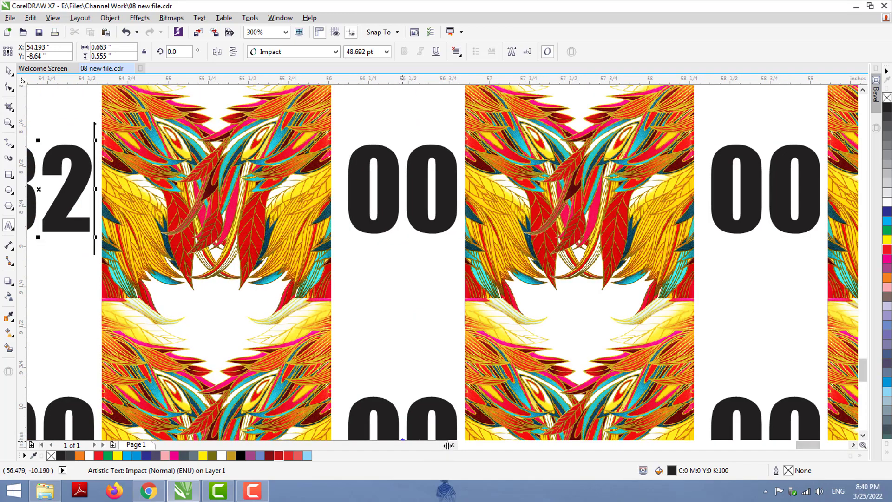
- Replace the third text in the fourth row, the "00" following "82", with "87"
left_click(453, 445)
double_click(485, 183)
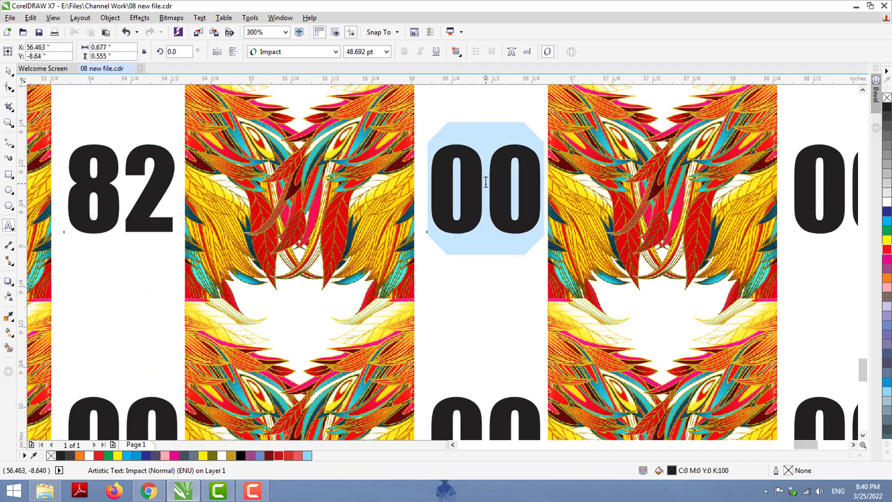
type("87")
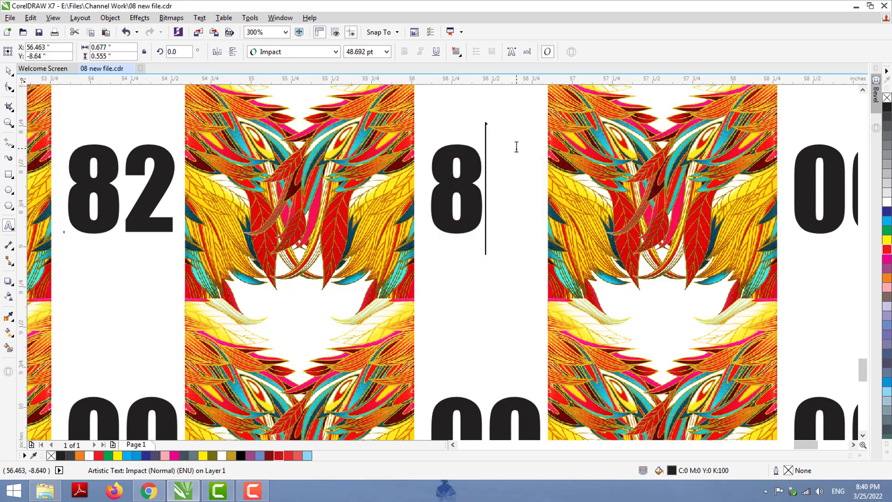
- Replace the fourth and fifth "00" texts in the fourth row with "86" and "88"
left_click(853, 444)
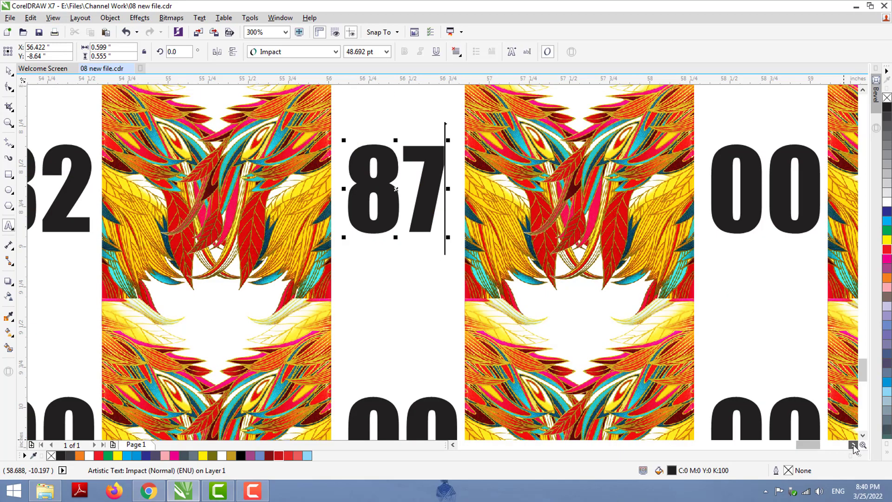
left_click(852, 445)
double_click(349, 188)
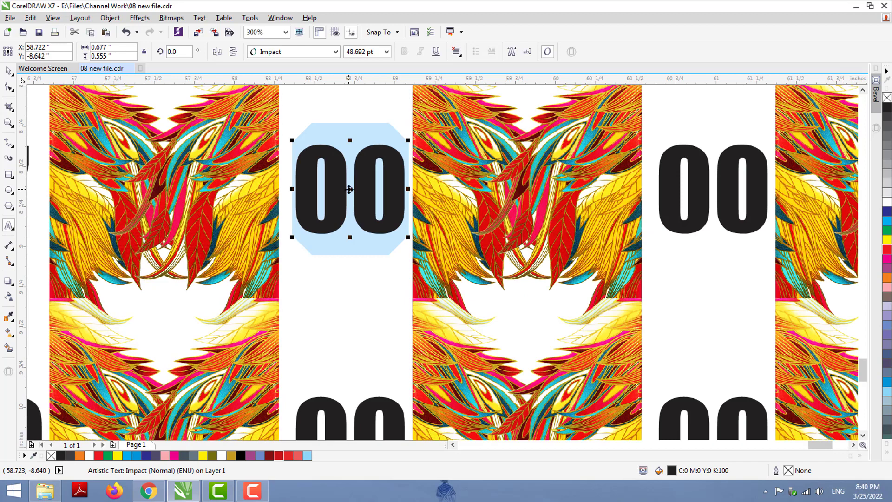
type("86")
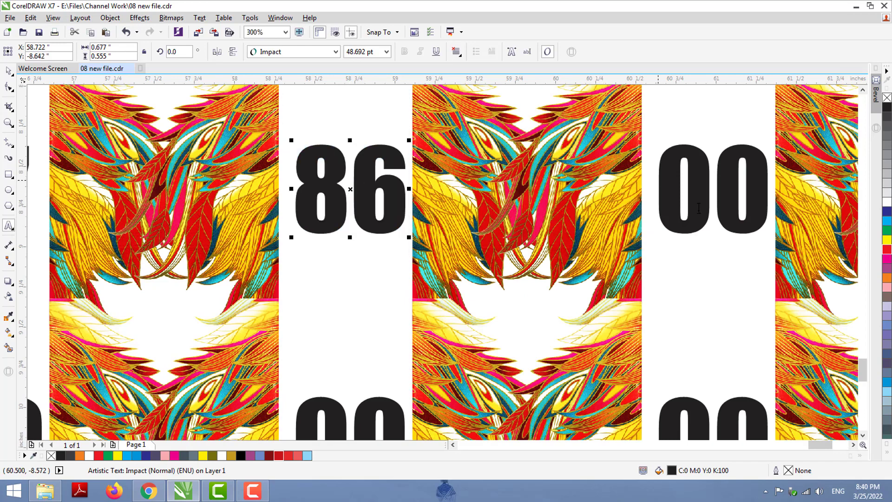
double_click(742, 187)
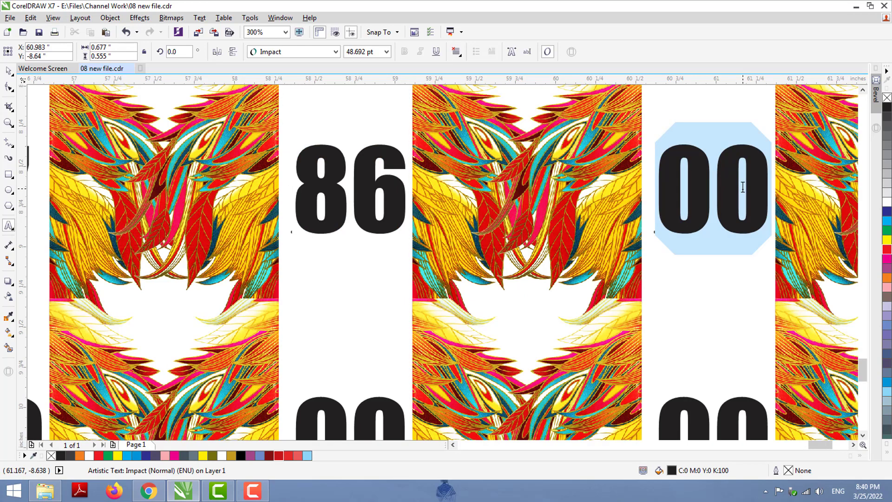
type("88")
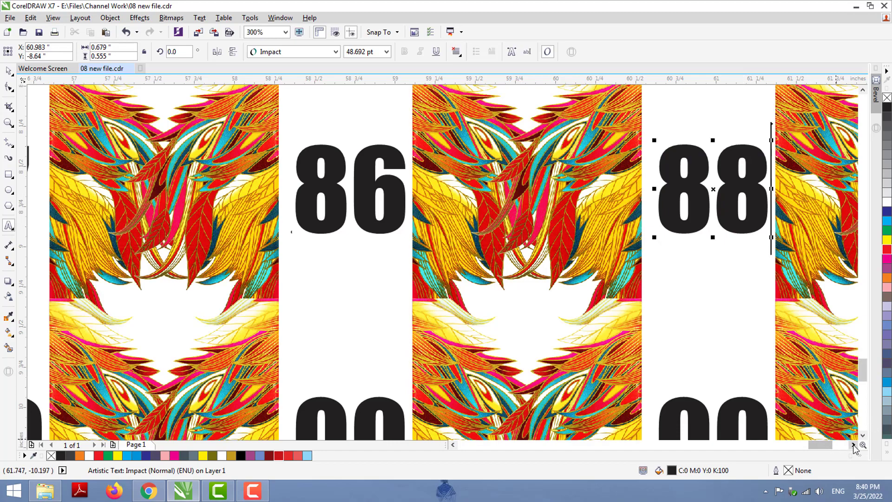
- Replace the last "00" in the fourth row with "80"
left_click(853, 444)
double_click(567, 195)
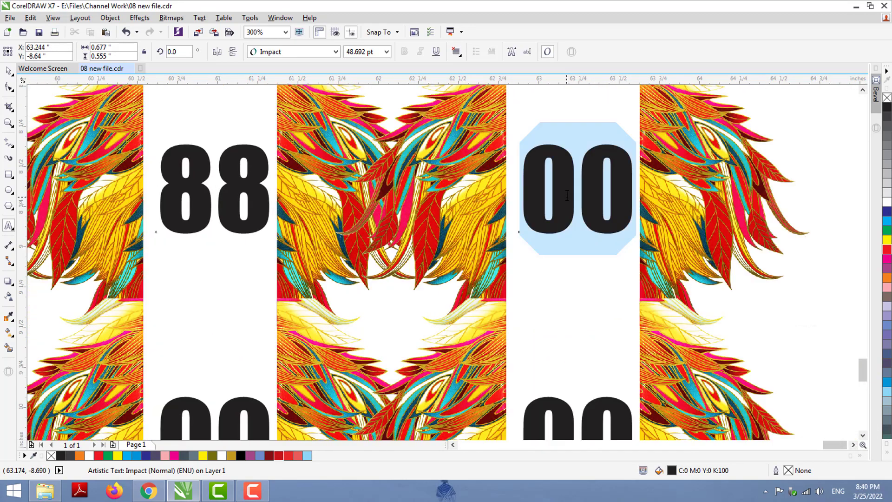
type("80")
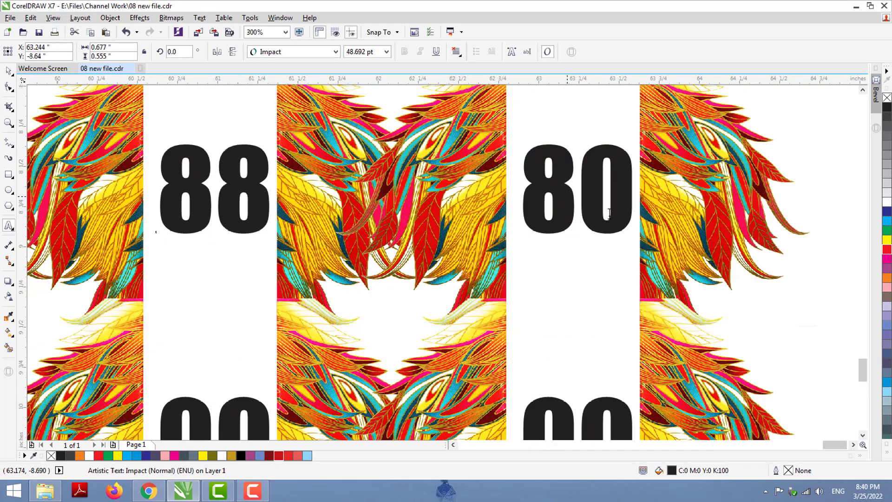
- Replace the first "00" text in the last row with a single "0"
left_click(863, 435)
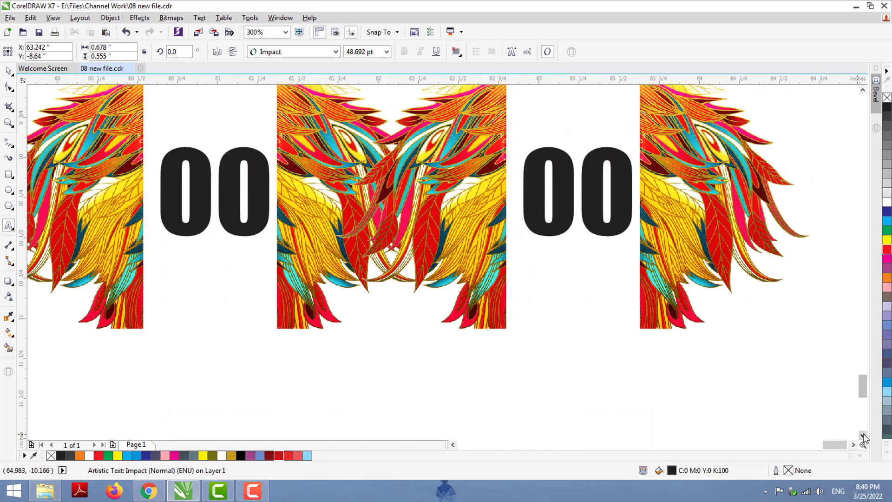
left_click(453, 445)
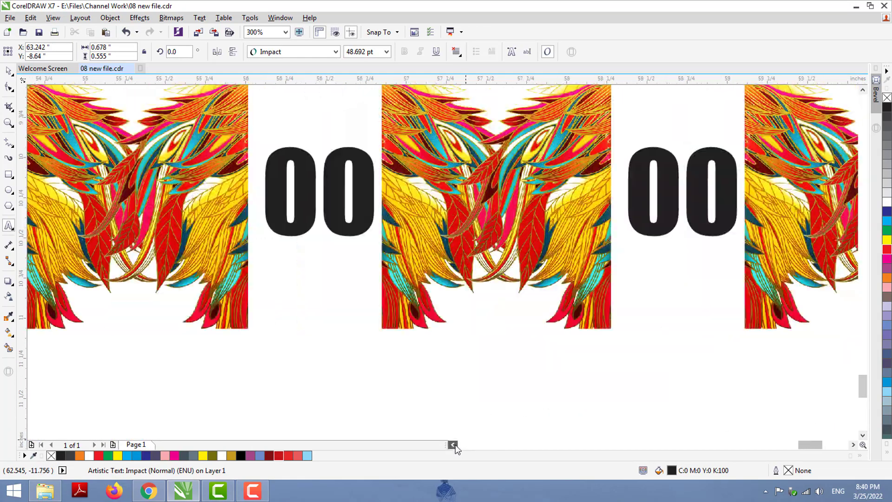
left_click(453, 444)
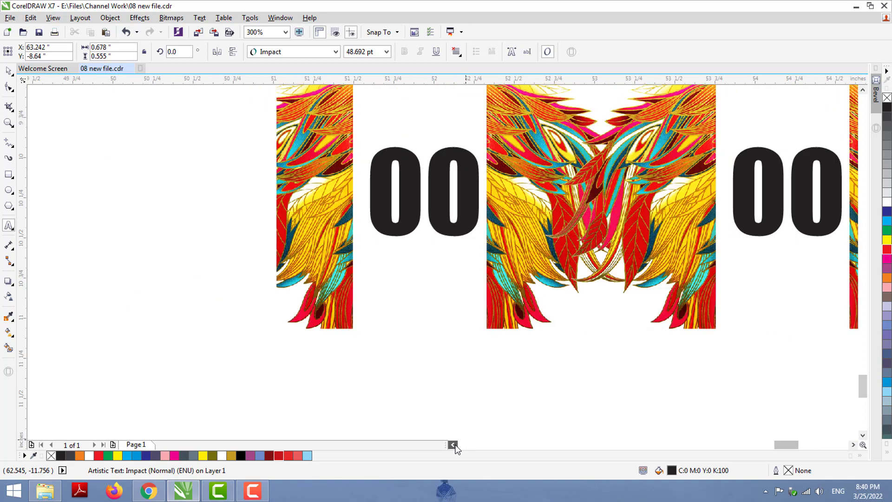
double_click(435, 219)
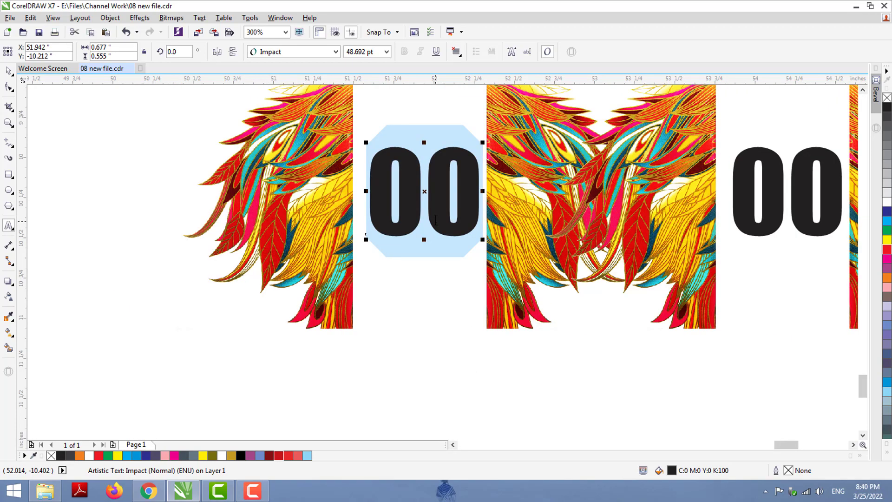
type("0")
- Colour the single "0" at the start of the last row red and centre it between its feather wings
left_click(8, 70)
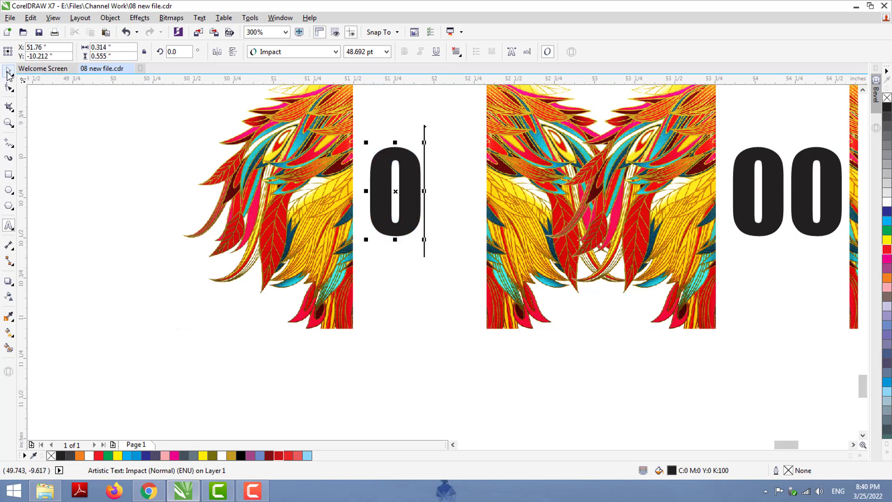
left_click(885, 250)
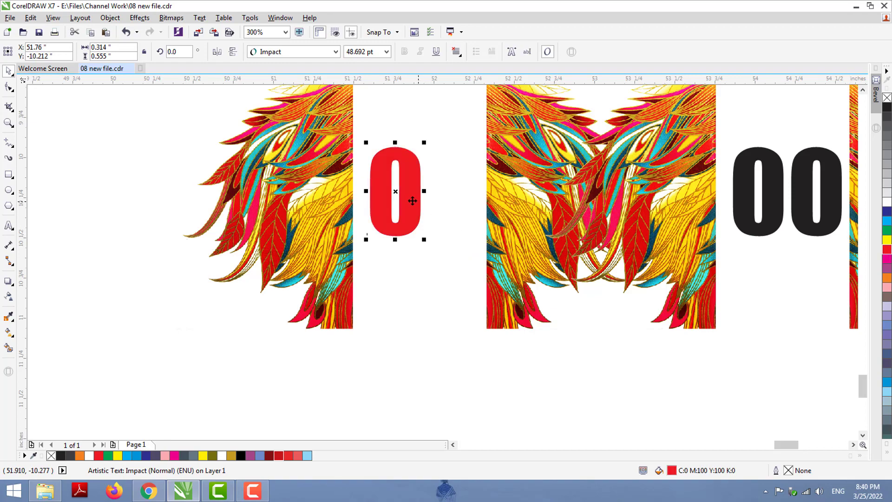
left_click_drag(408, 199, 439, 195)
- Replace the second and third "00" texts in the last row with "02" and "07"
left_click_drag(786, 444, 800, 445)
double_click(305, 211)
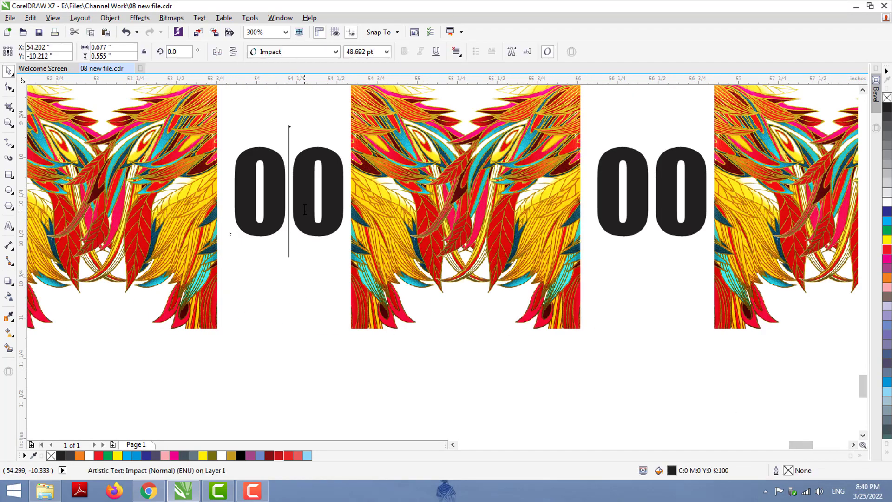
key("ctrl+a")
type("02")
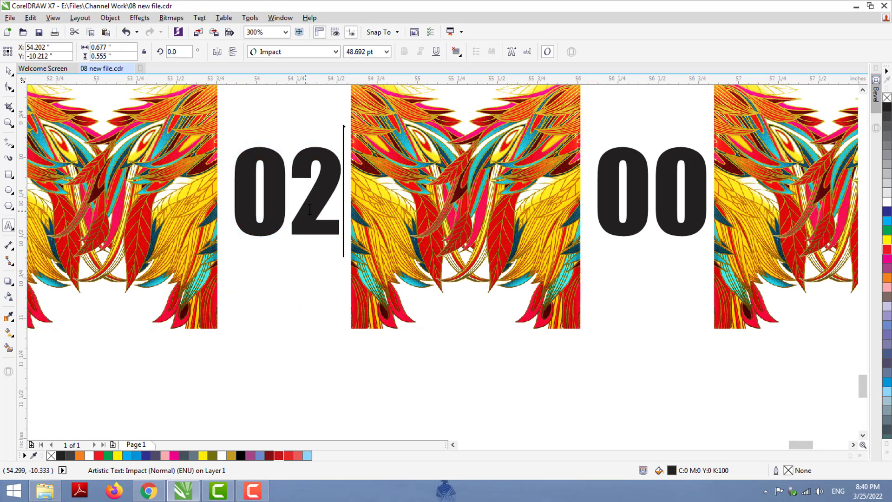
key("Escape")
left_click(645, 188)
key("ctrl+a")
type("07")
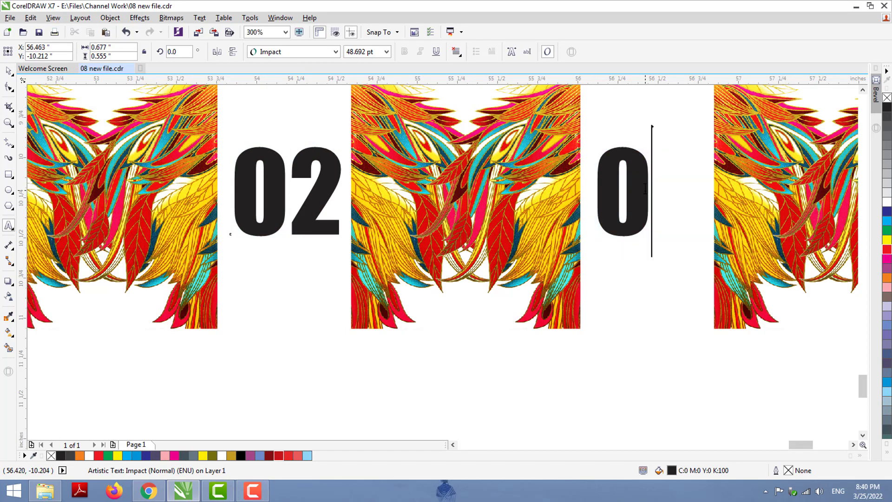
key("Escape")
- Replace the fourth and fifth "00" texts in the last row with "06" and "08"
left_click(853, 444)
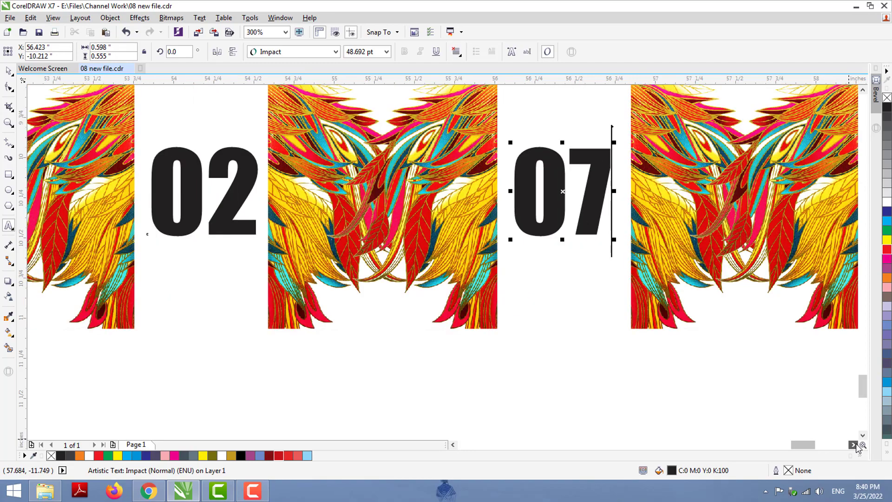
left_click(357, 226)
key("ctrl+a")
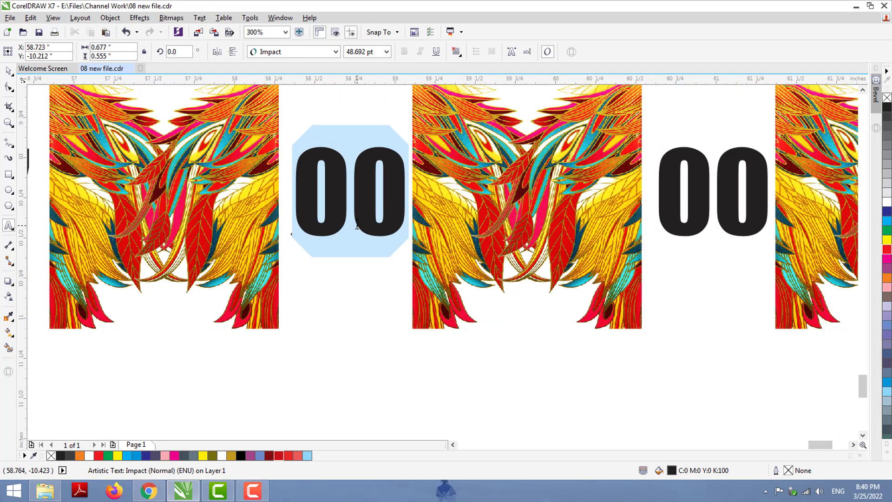
type("06")
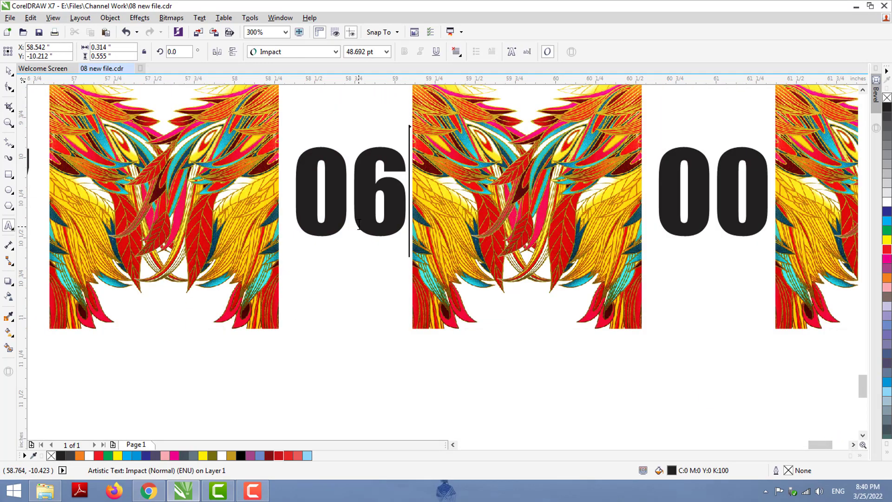
key("Escape")
left_click(723, 192)
key("ctrl+a")
type("08")
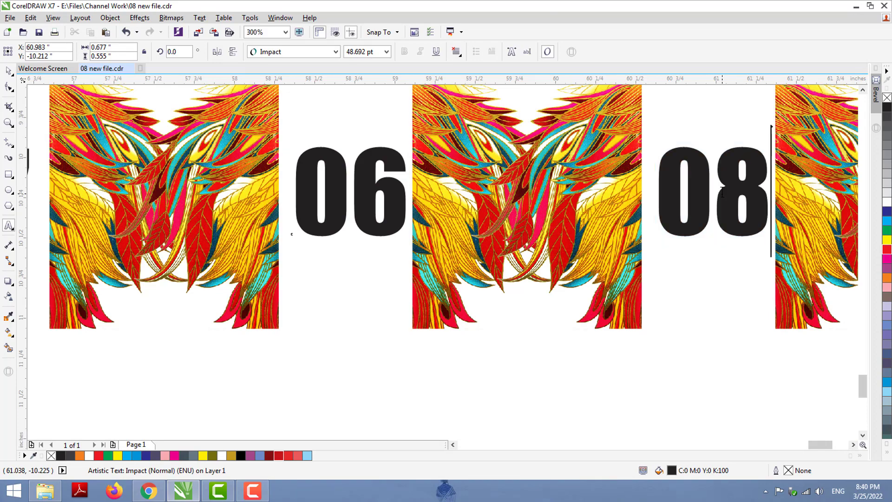
key("Escape")
- Duplicate the final "00" text of the last row into the empty area below the feather wings
left_click(853, 445)
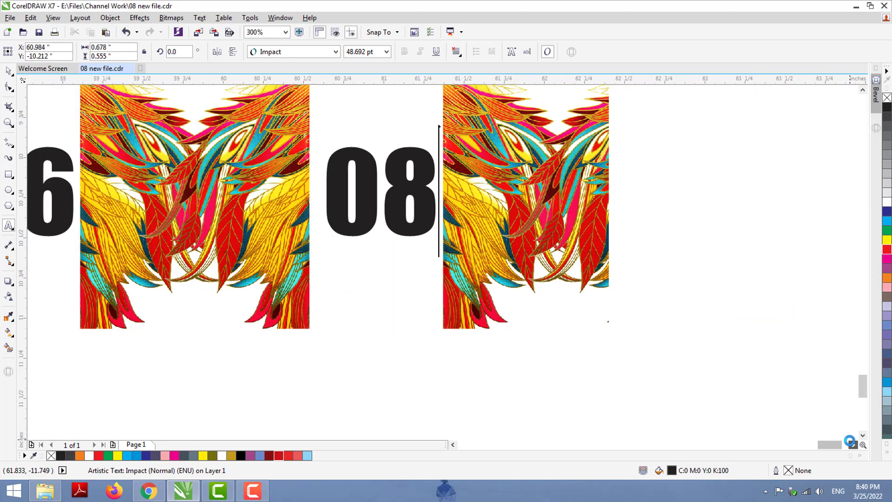
left_click(660, 195)
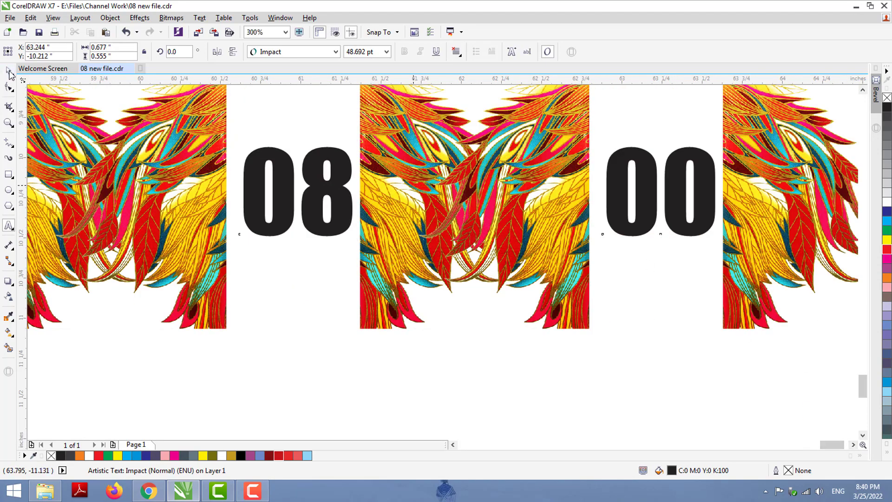
key("Escape")
left_click_drag(650, 192, 95, 401)
right_click(94, 401)
left_click(95, 401)
- Replace the copied "00" below the last row with "0-8-7-6"
double_click(94, 401)
key("ctrl+a")
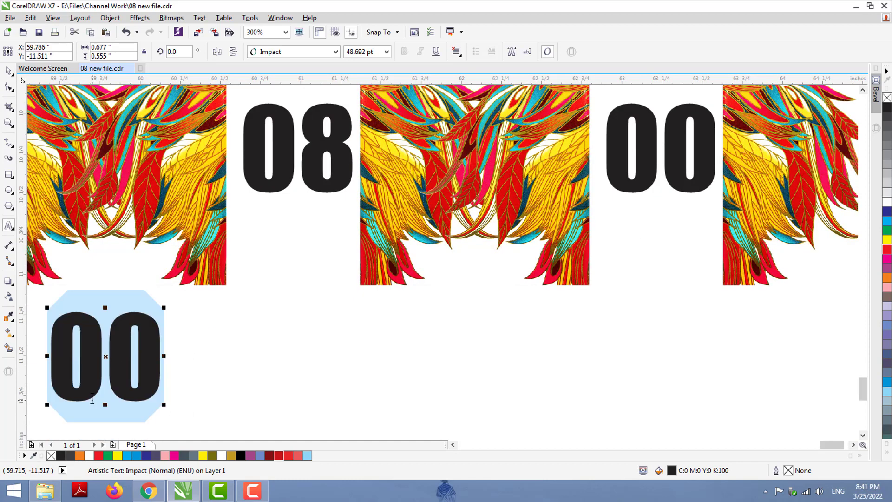
type("0-8-7-6")
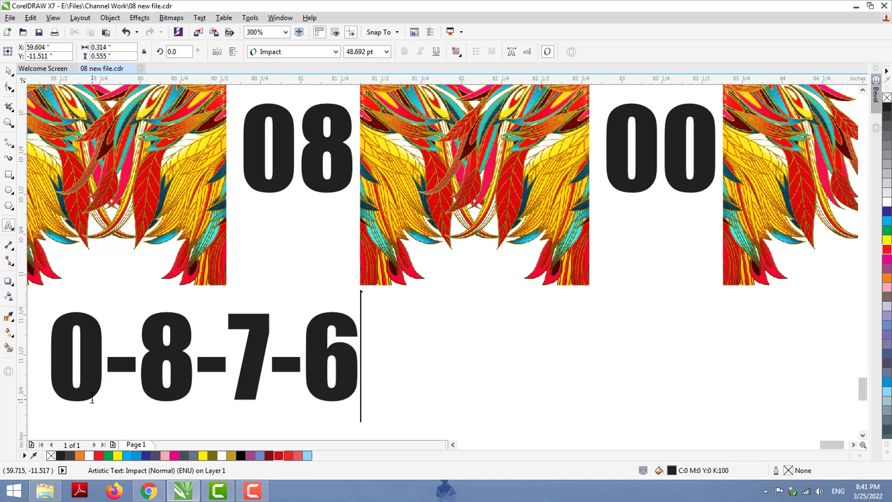
key("Return")
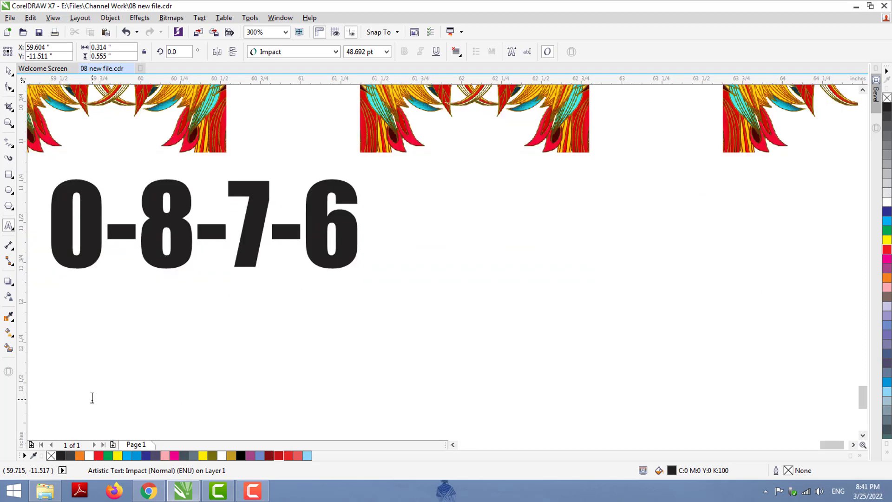
type("82-")
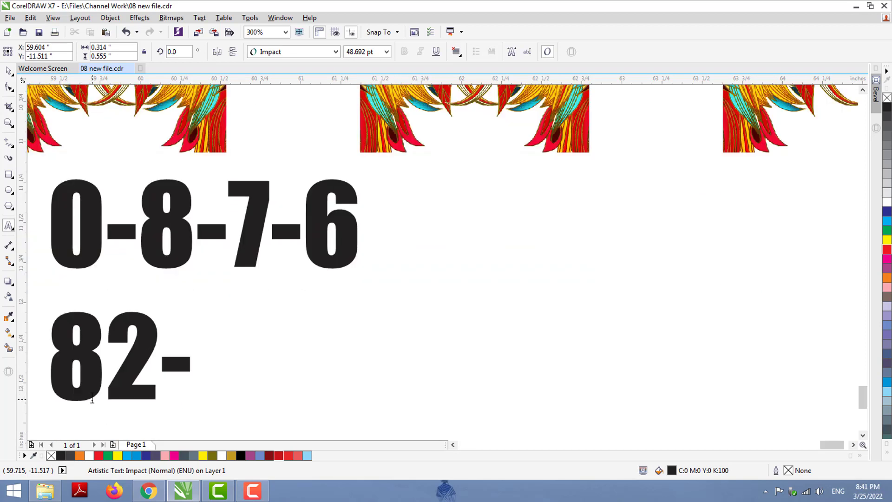
type("67-")
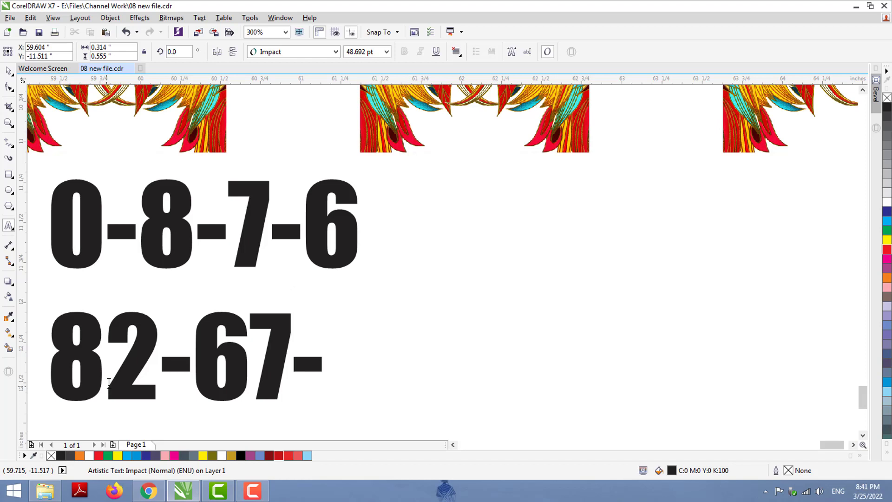
type("77-08-0")
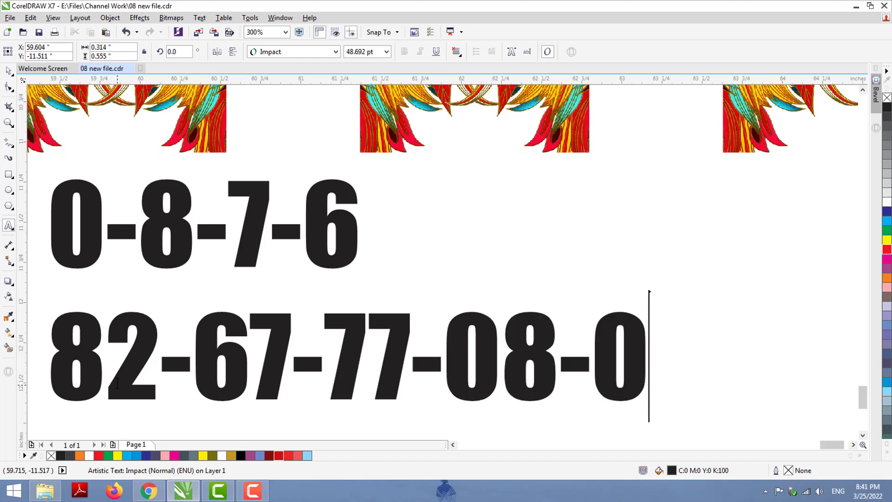
type("2")
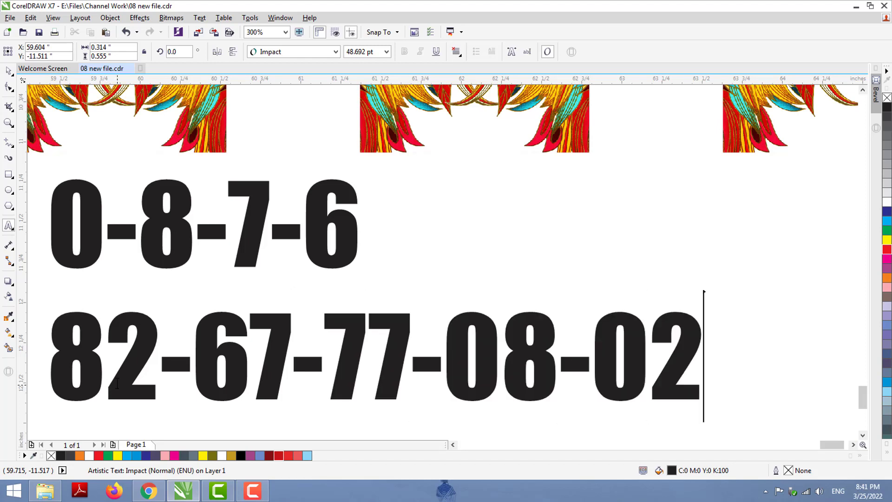